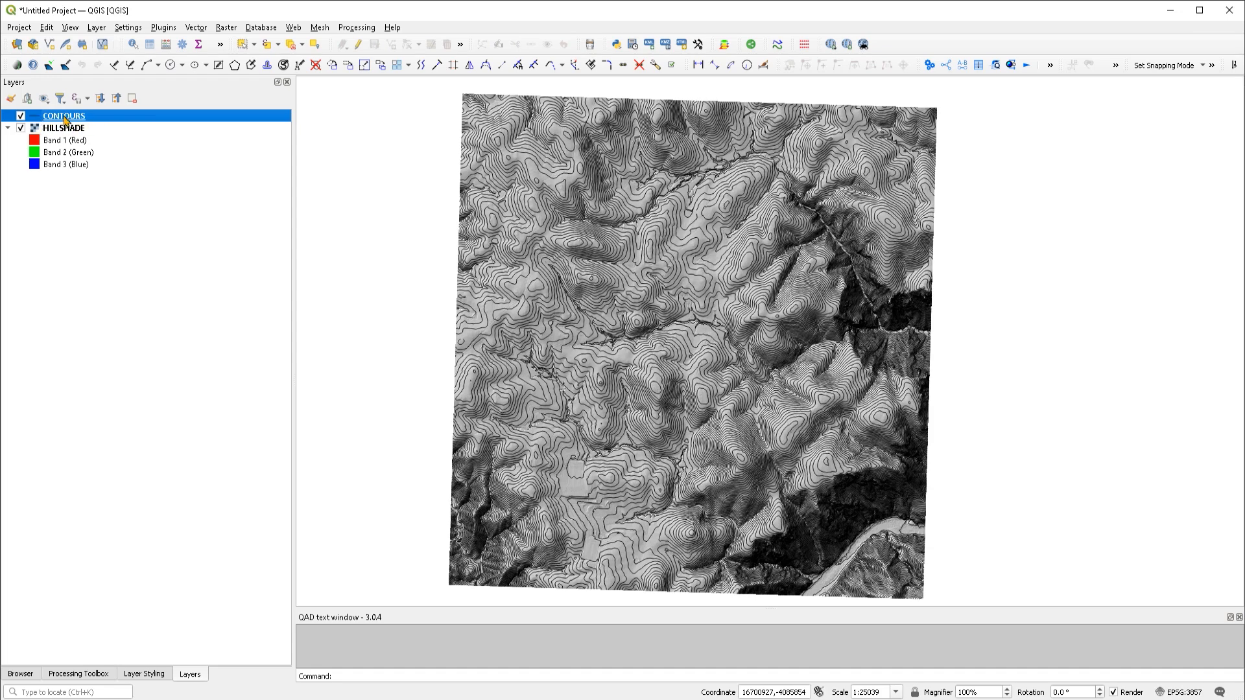
Toggle the HILLSHADE and CONTOURS layers off and on to view each one separately.
click(22, 130)
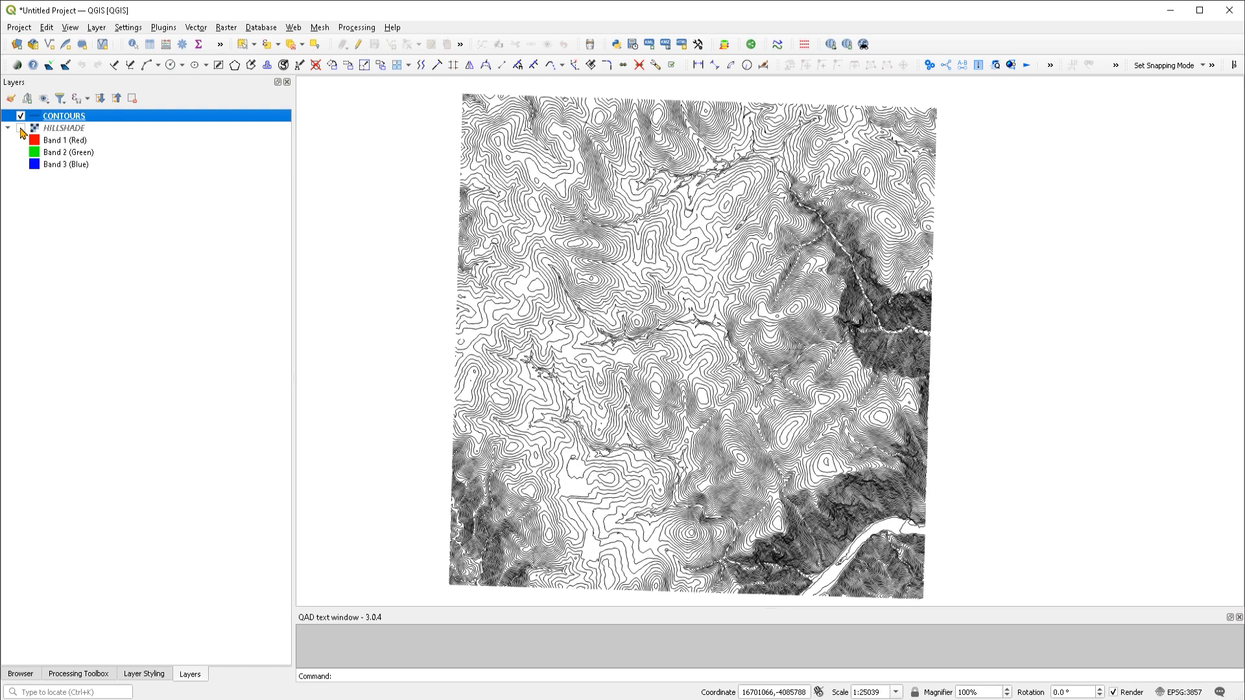
click(21, 128)
click(21, 117)
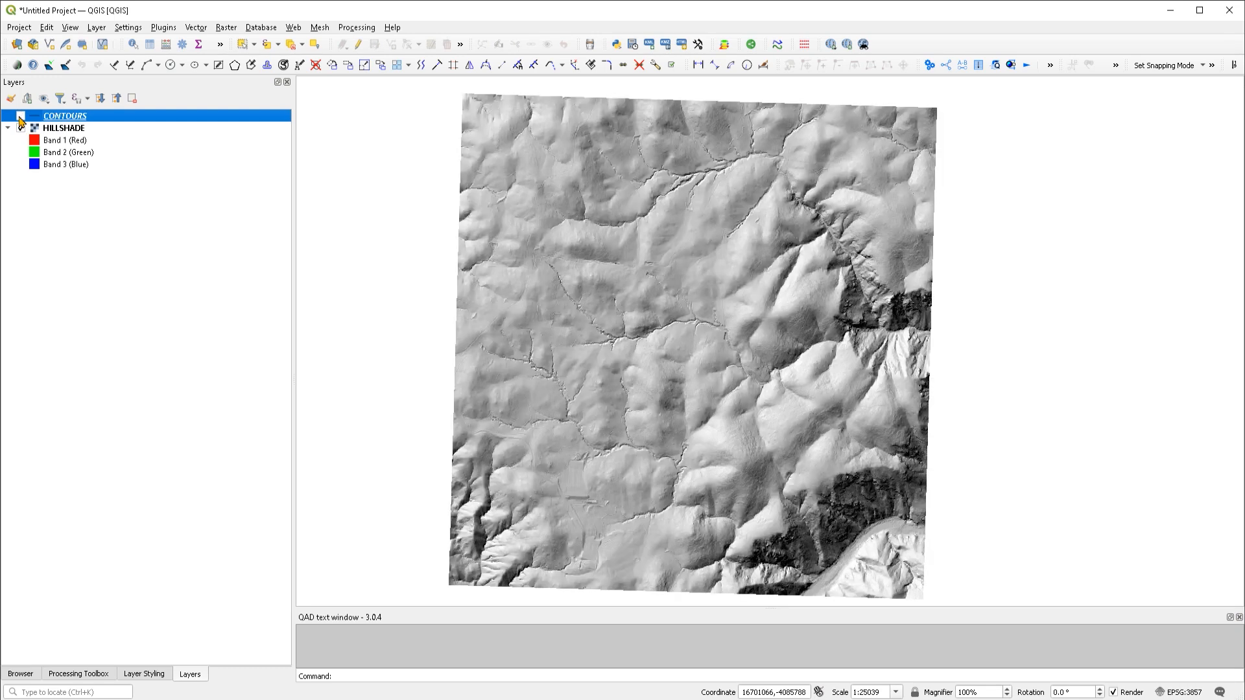
click(21, 117)
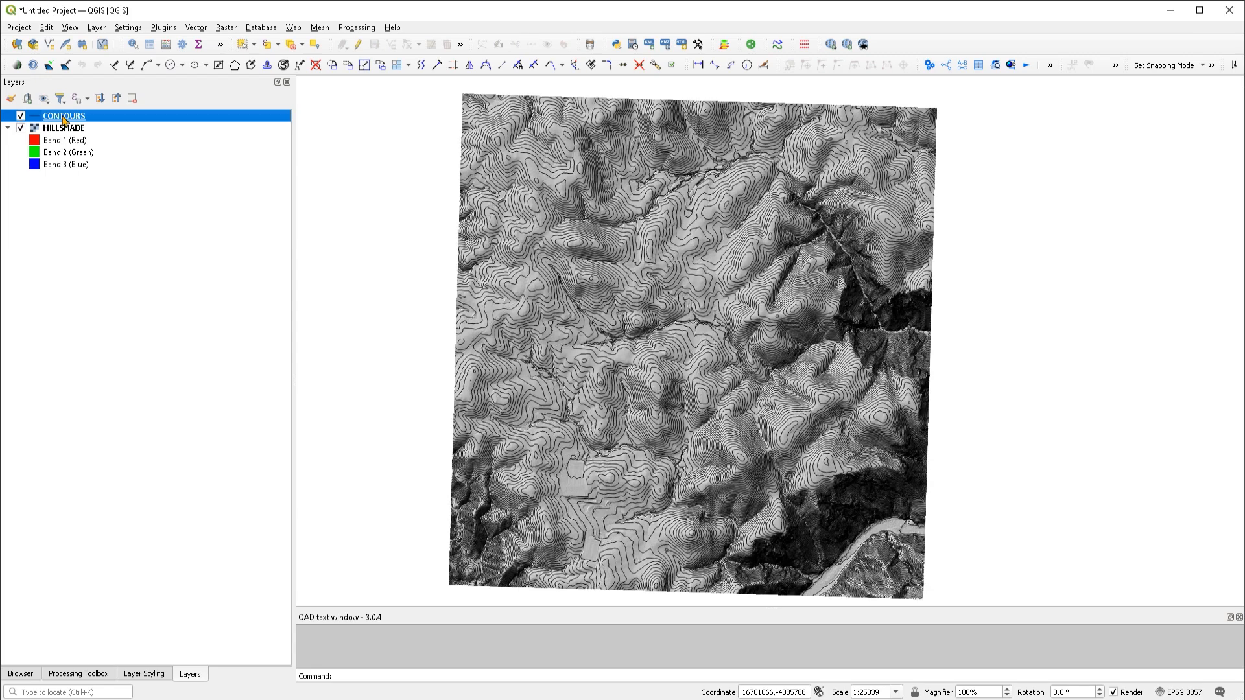
Start exporting all features of the CONTOURS layer in ESRI Shapefile format.
right_click(64, 120)
mouse_move(134, 360)
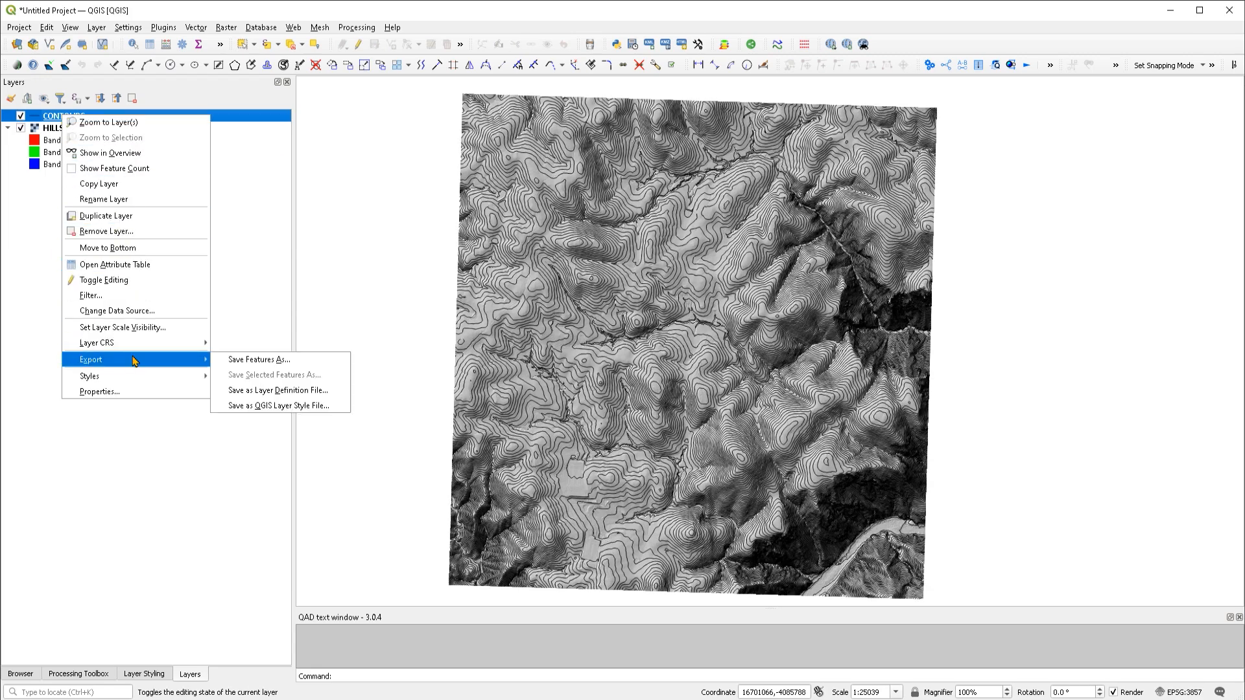
click(264, 364)
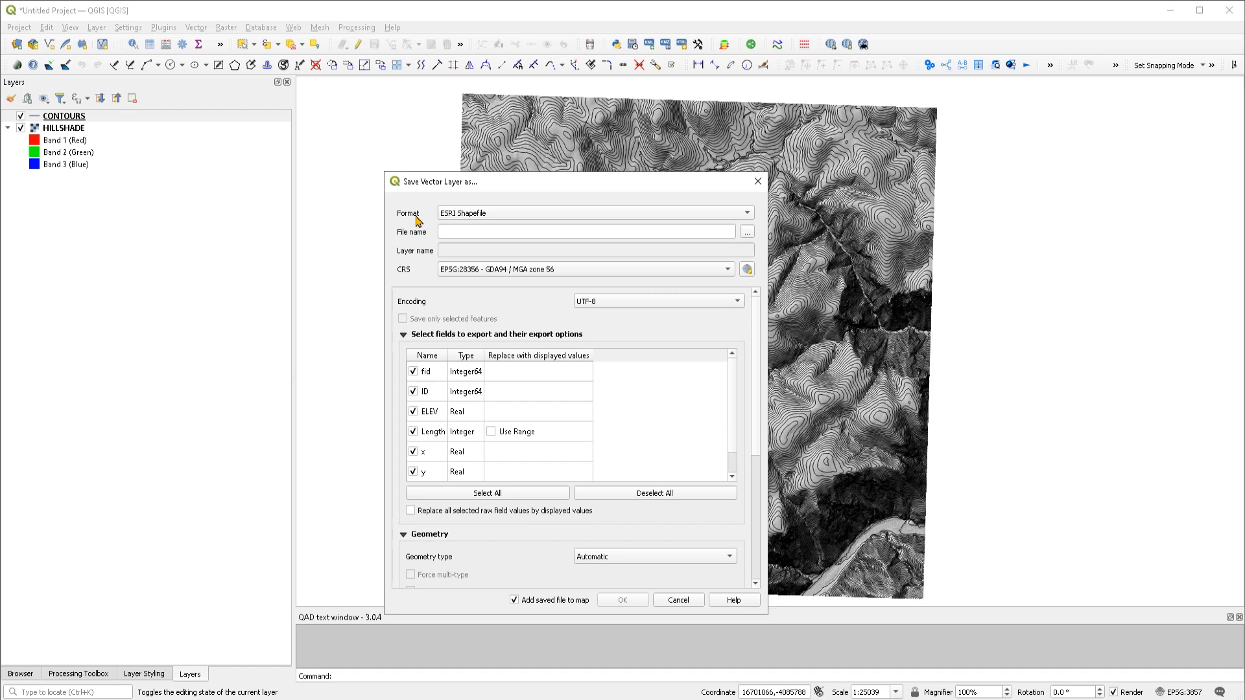
click(488, 214)
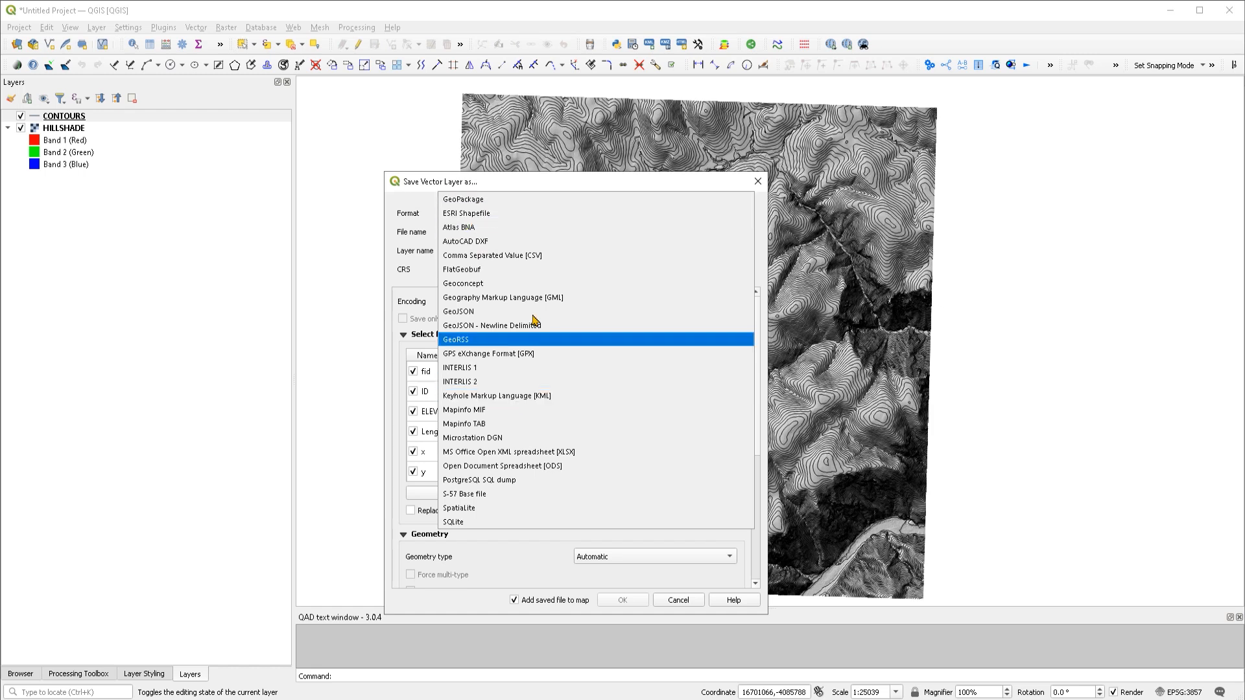
click(469, 218)
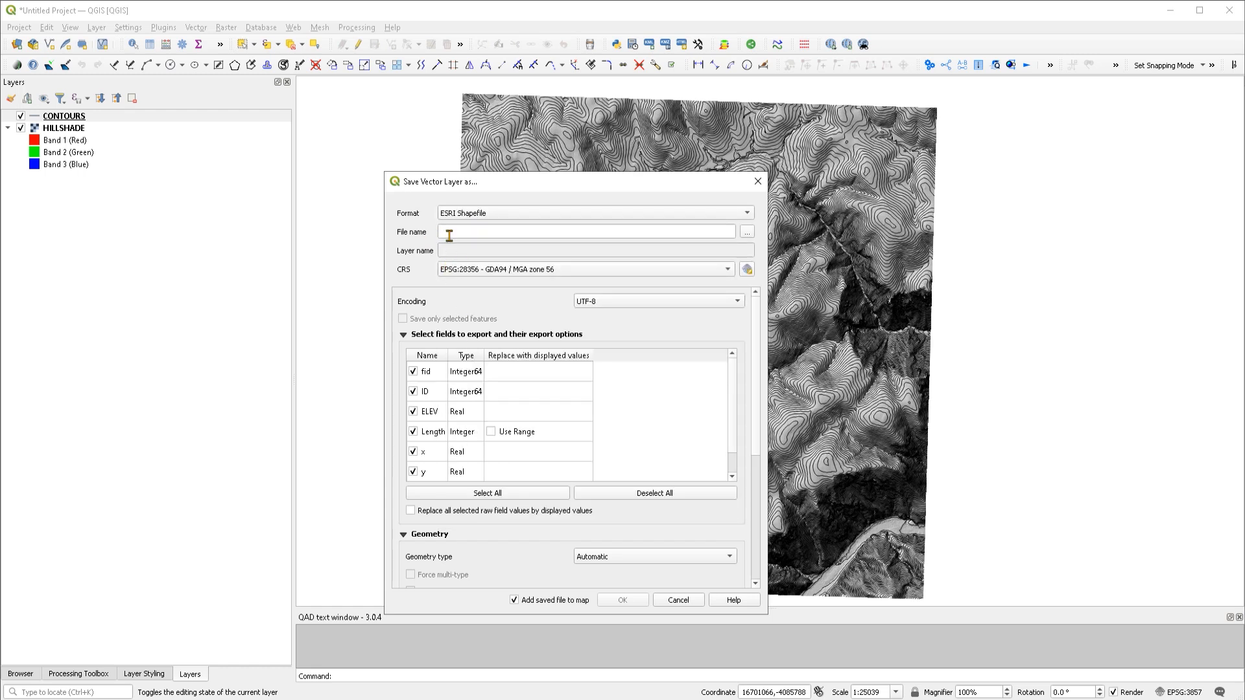
Create a Contours folder on the Desktop and set the export file to Contours.shp inside it.
click(747, 233)
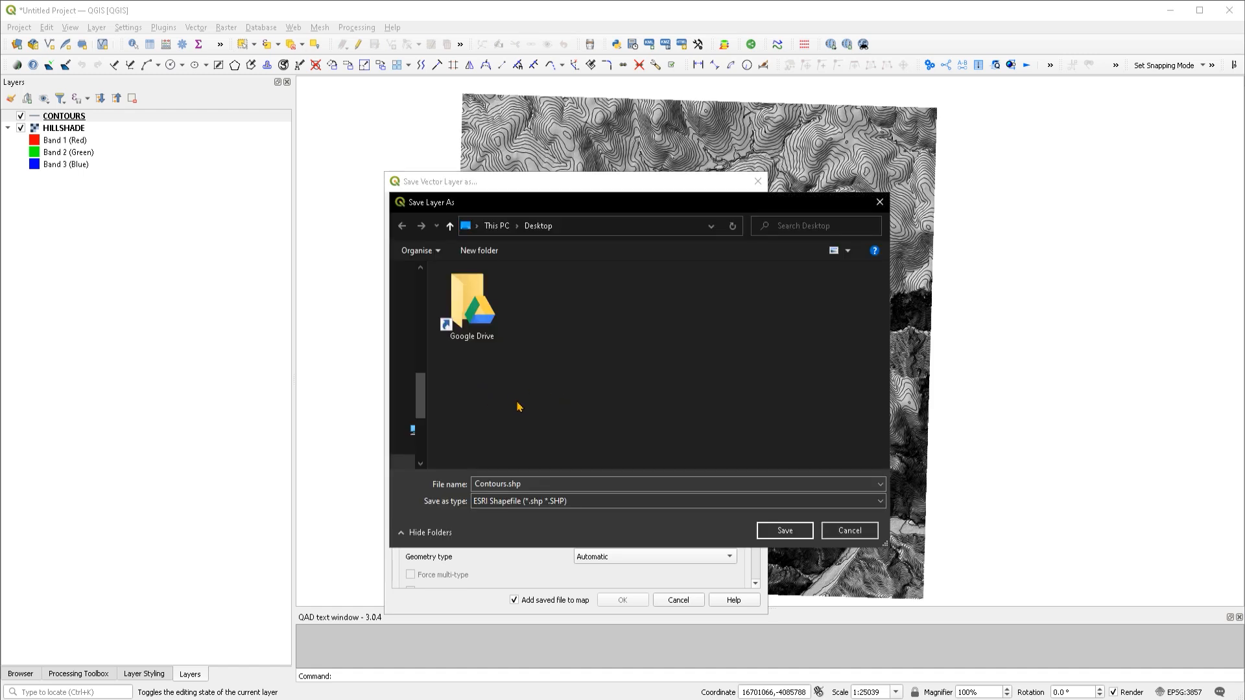
right_click(557, 350)
mouse_move(539, 608)
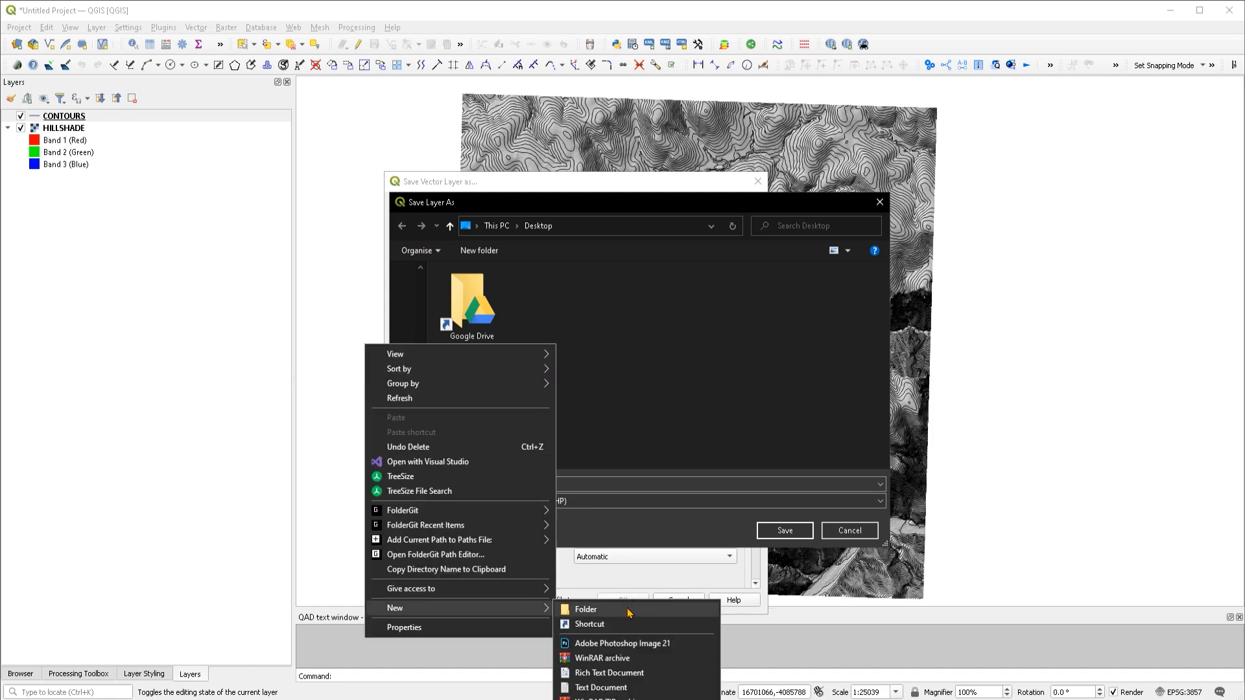
click(585, 610)
text(Contours.shp)
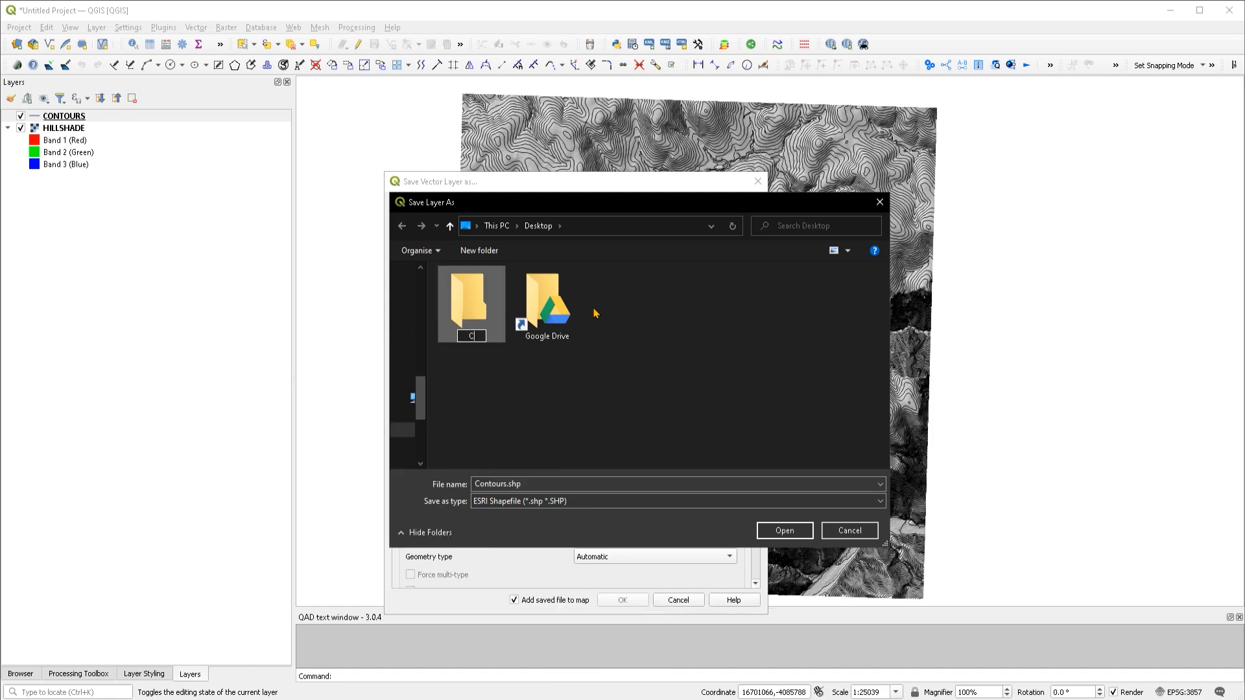
key(Return)
double_click(476, 305)
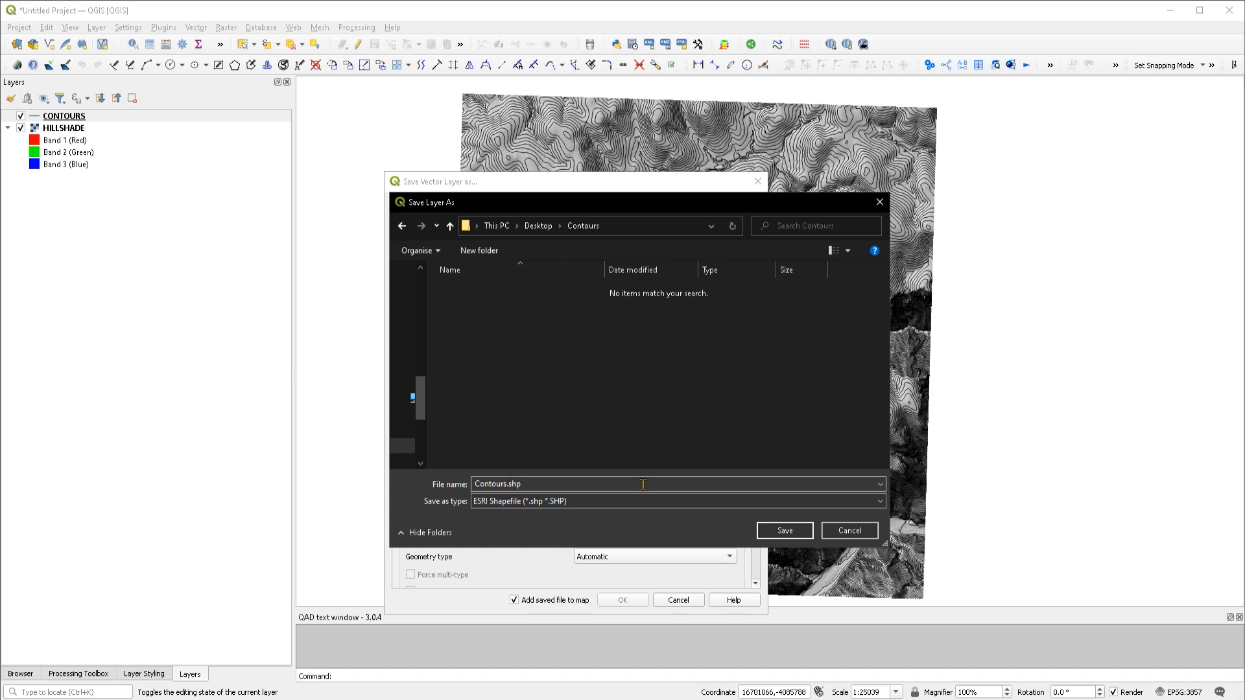
click(781, 533)
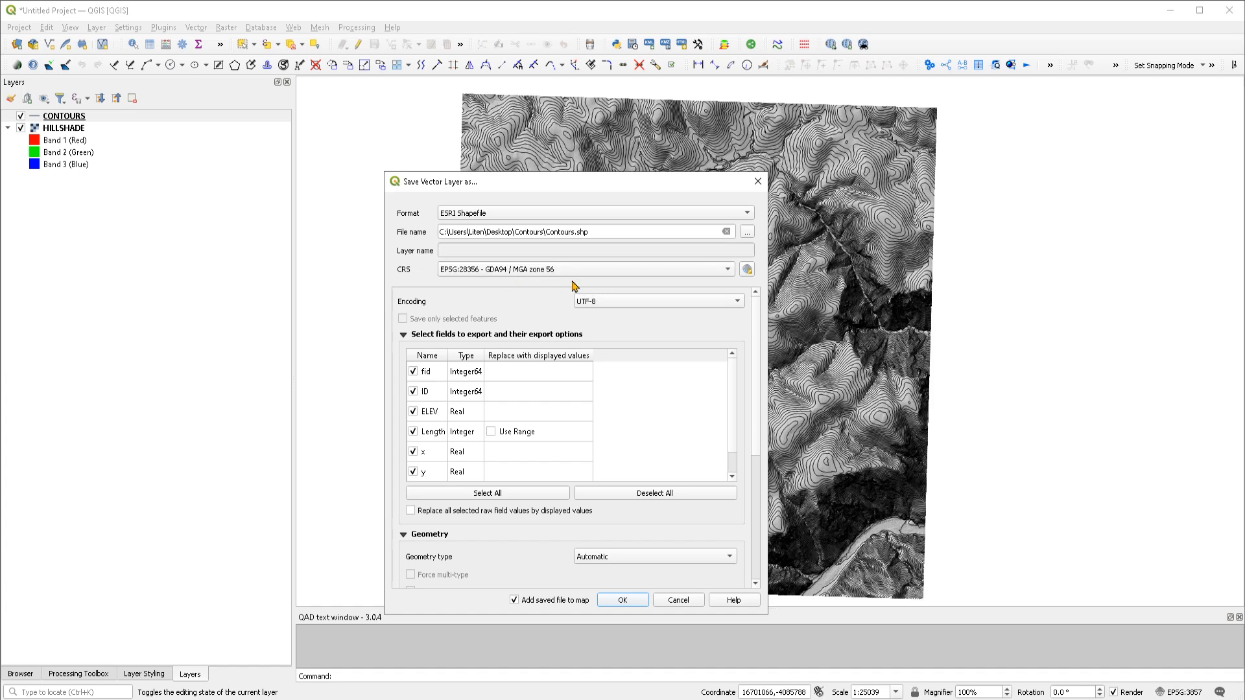
click(492, 276)
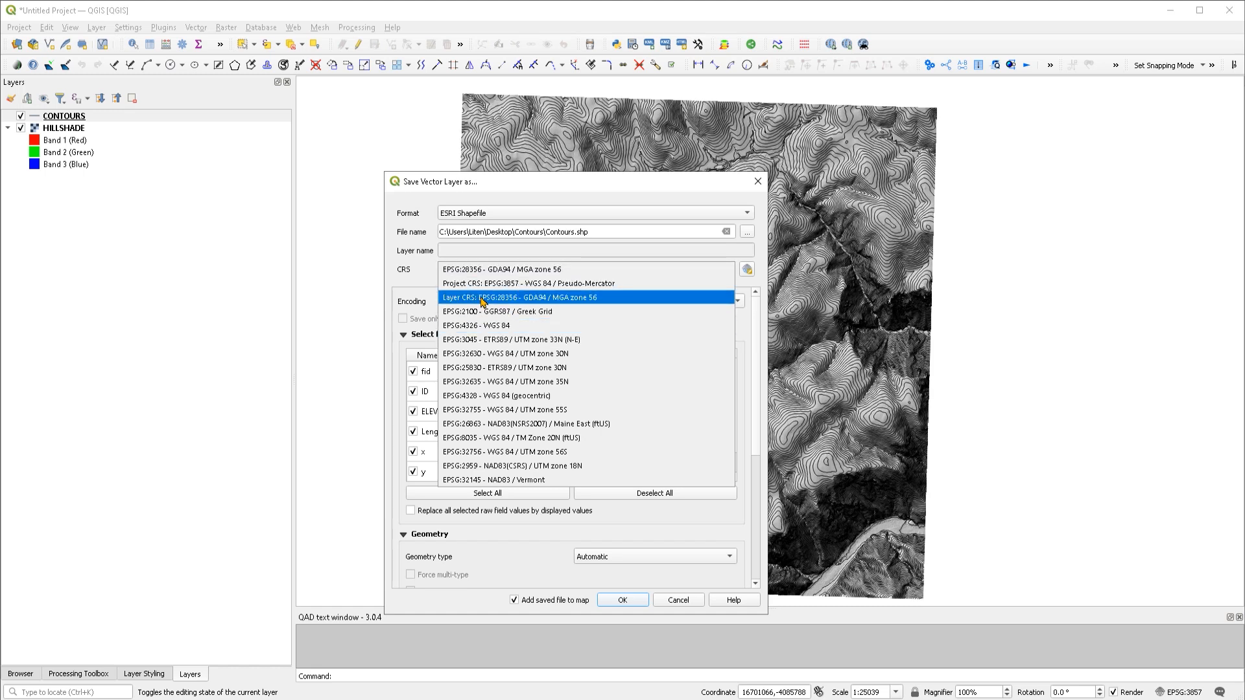
click(426, 272)
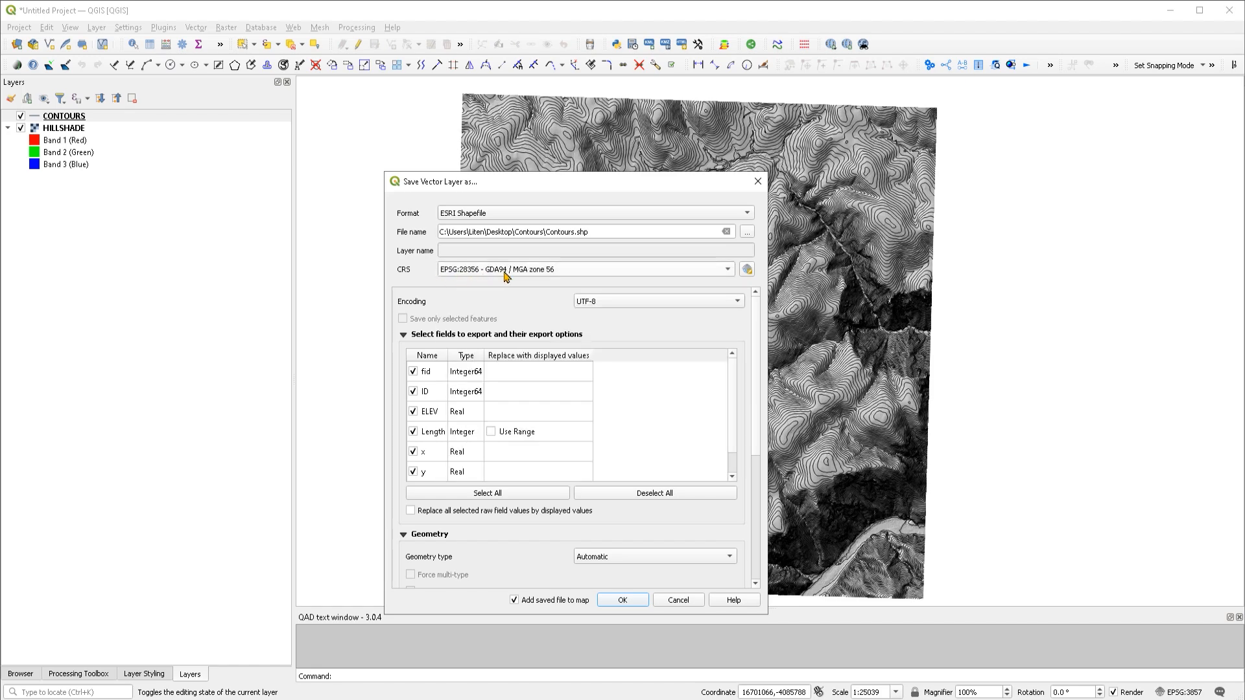
click(747, 269)
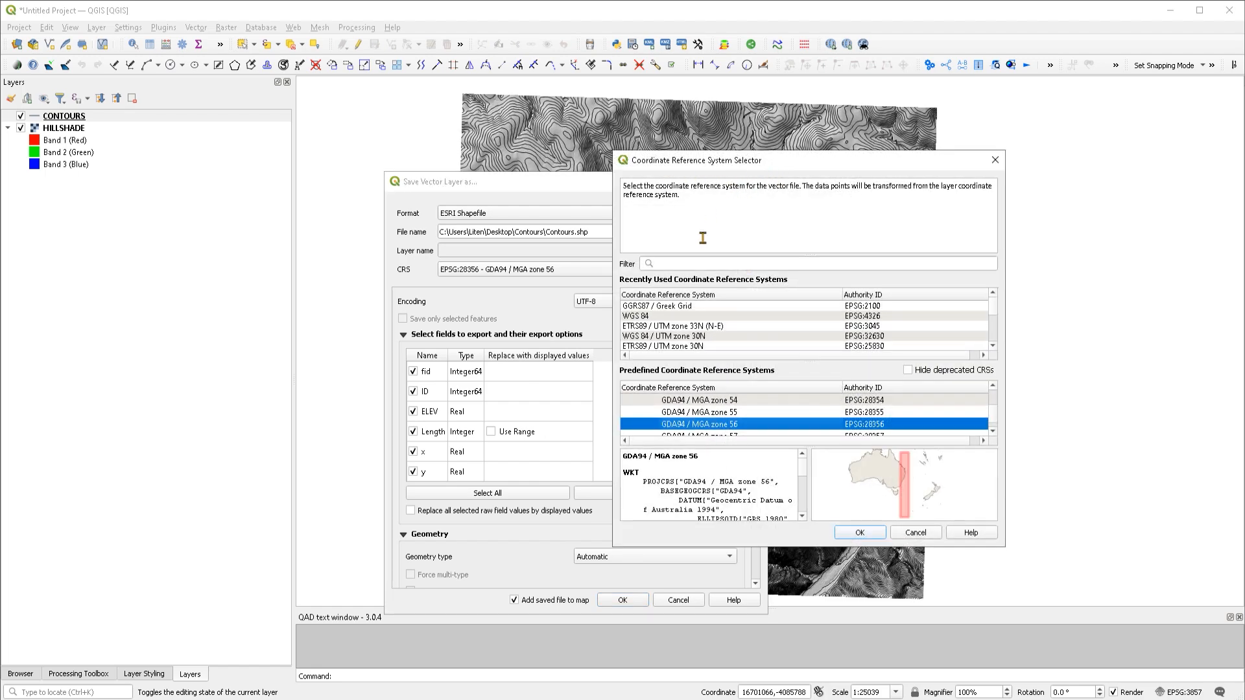
click(676, 264)
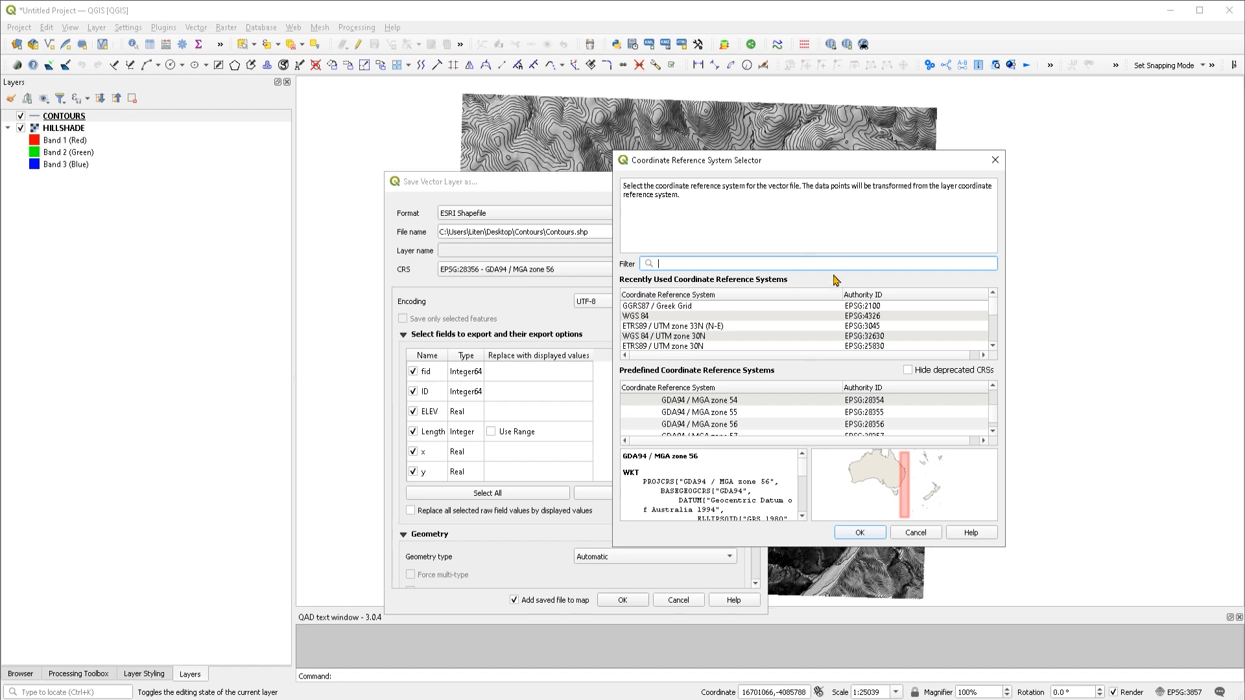
click(995, 160)
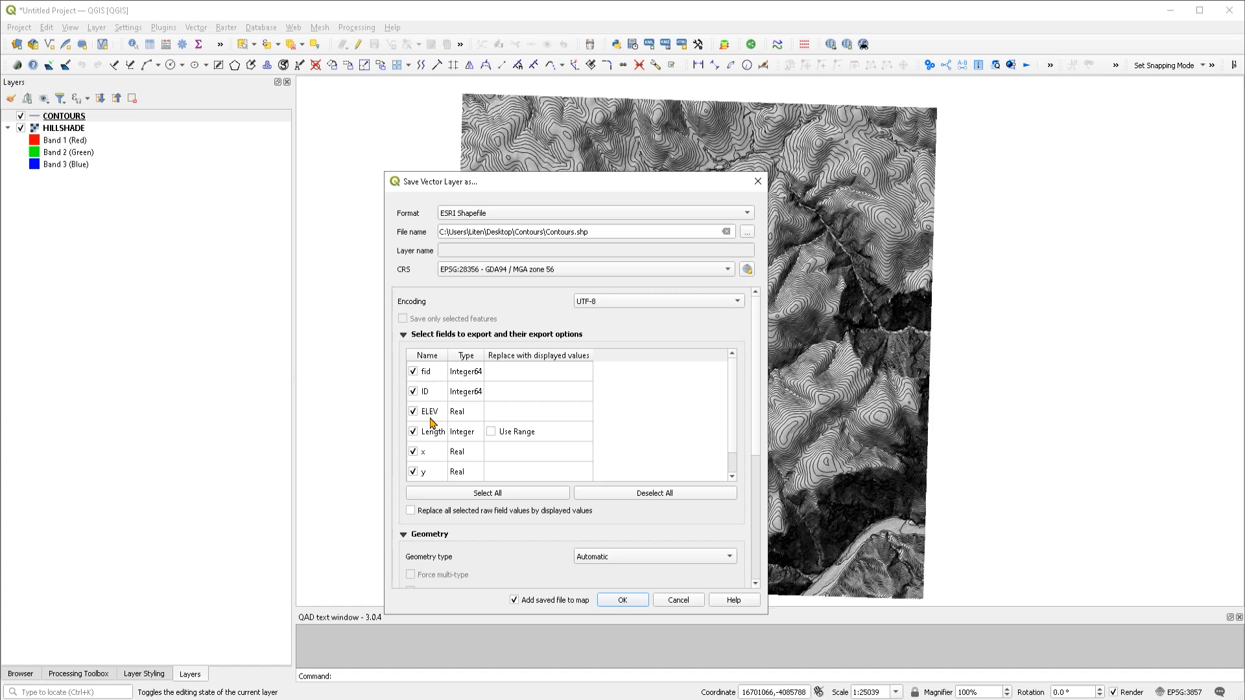
Deselect all attribute fields for the export and include only the ELEV field.
scroll(439, 437, down, 1)
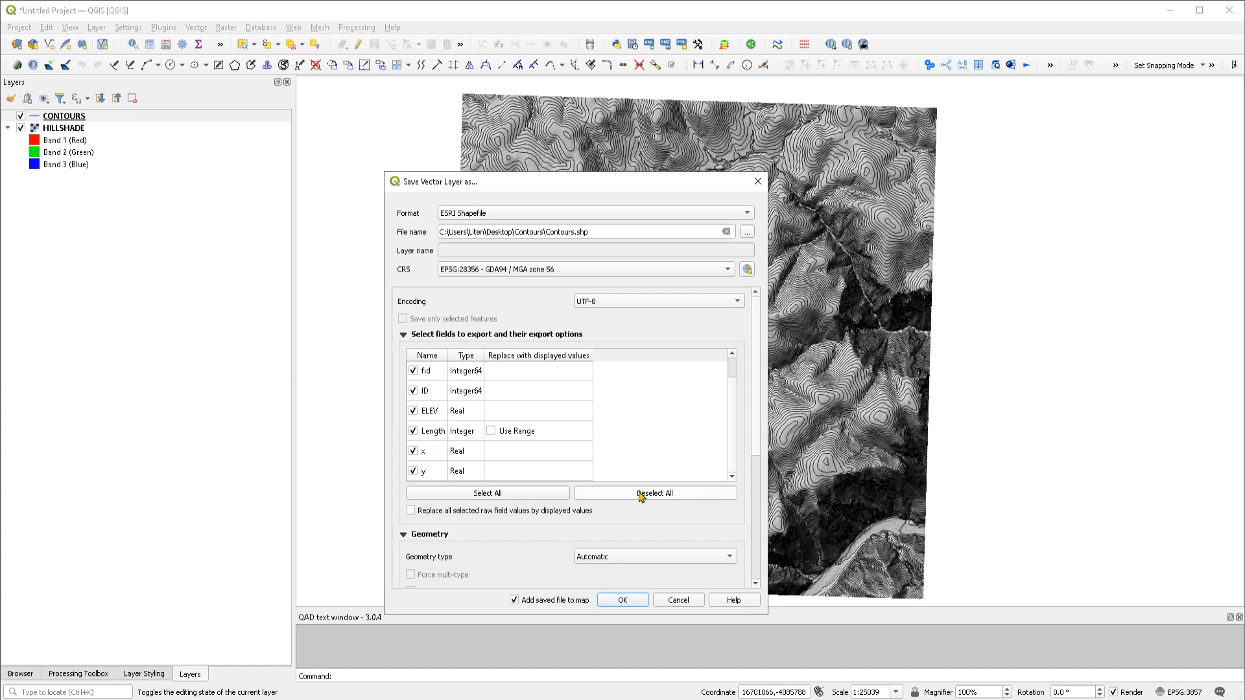
click(591, 499)
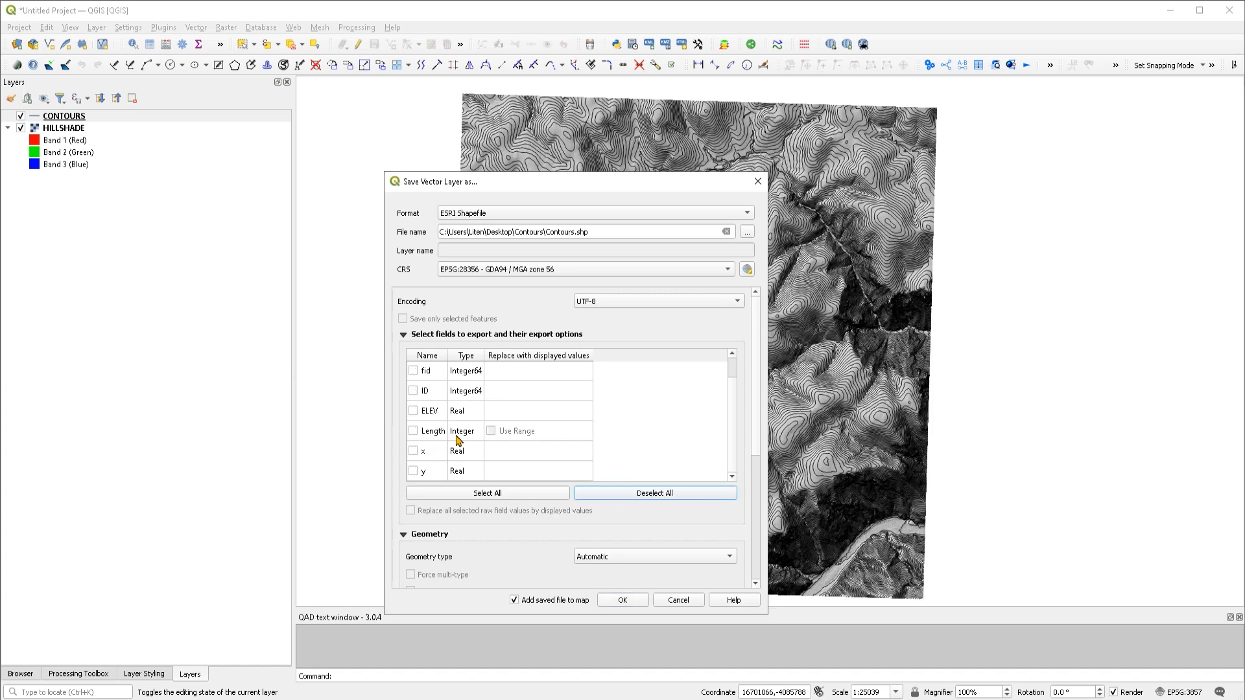
click(413, 411)
Enable the extent option for the export and set it to the current layer extent.
drag(756, 314, 751, 443)
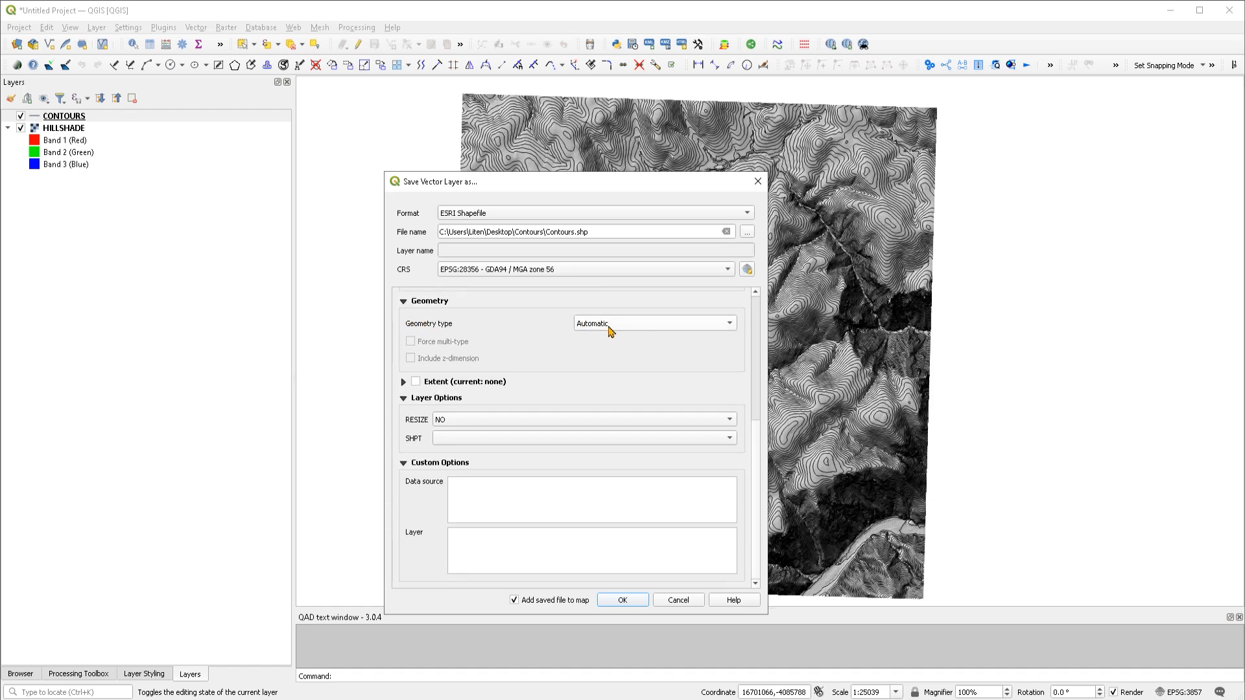
click(404, 383)
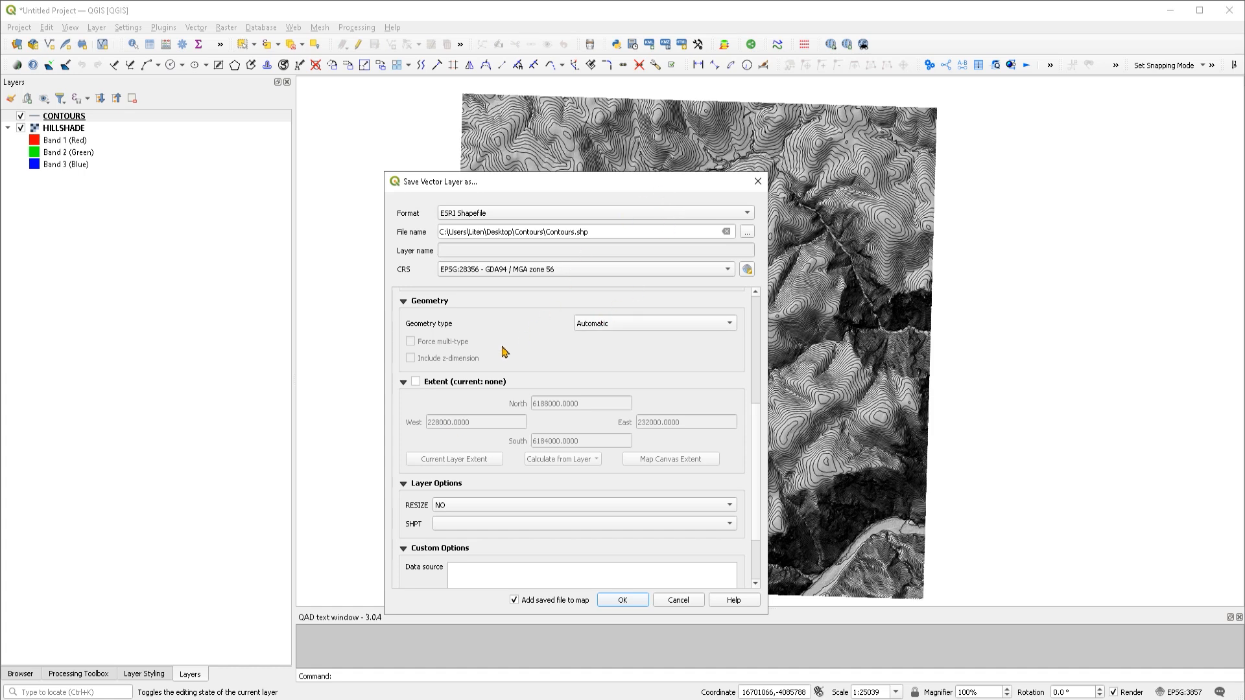
click(416, 382)
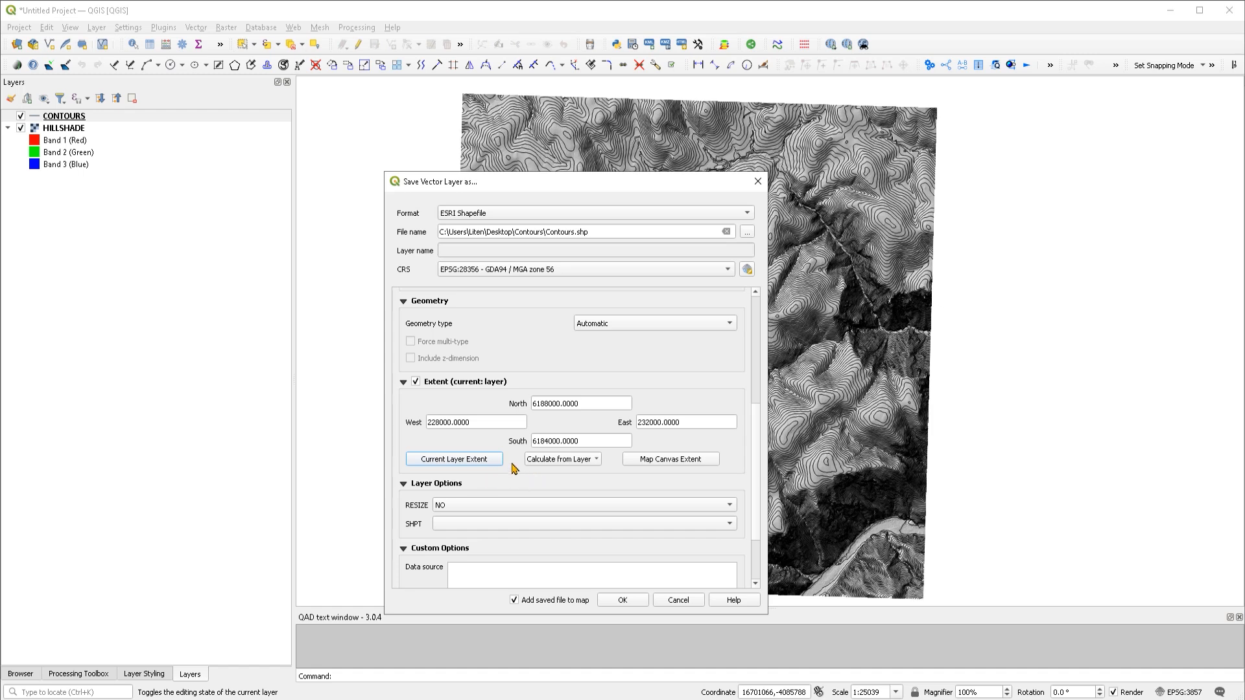
click(563, 462)
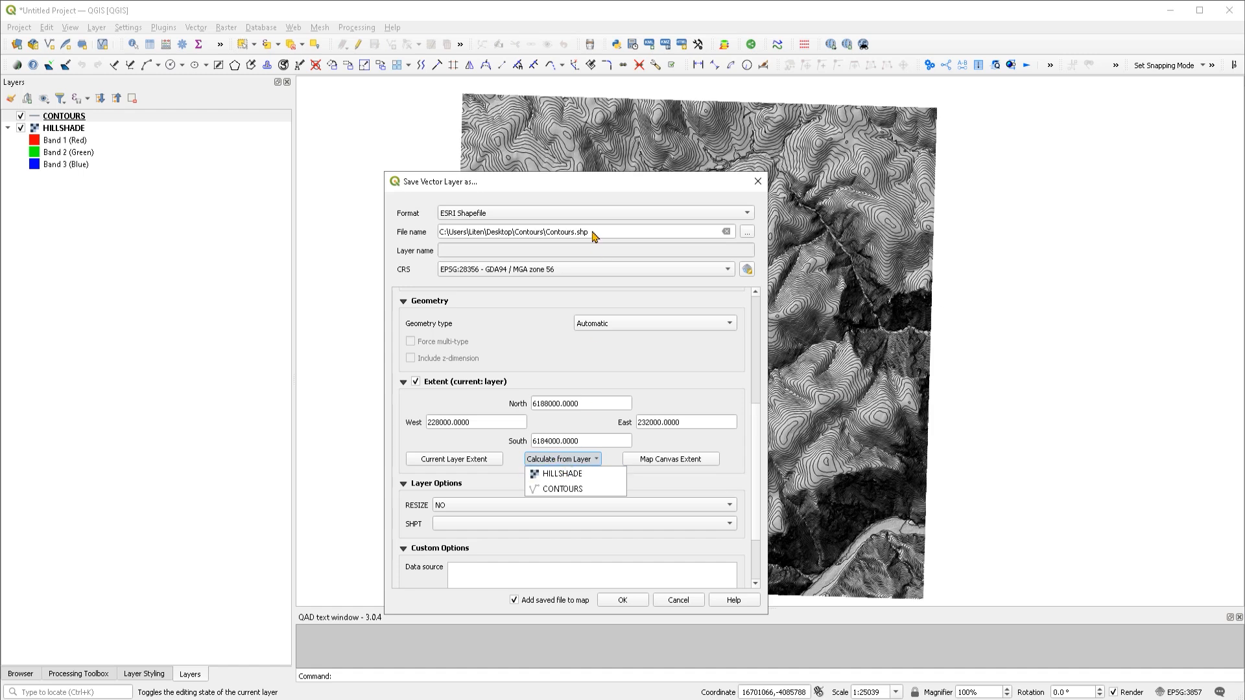
click(599, 463)
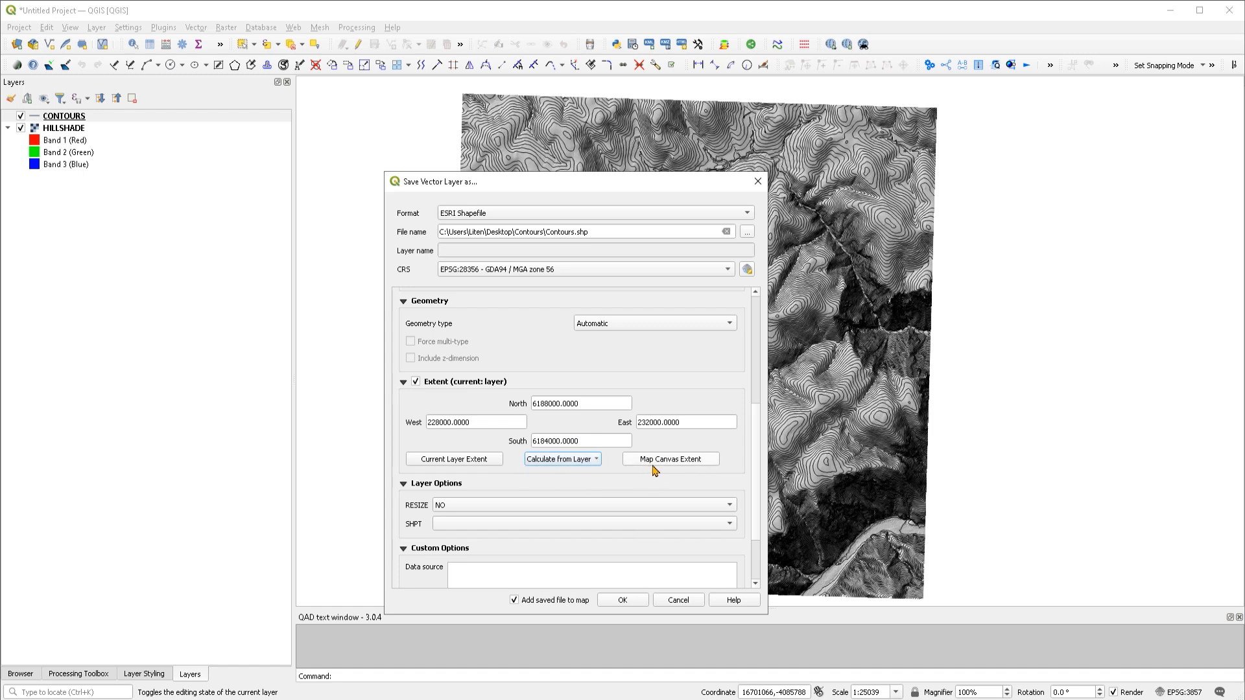
click(665, 463)
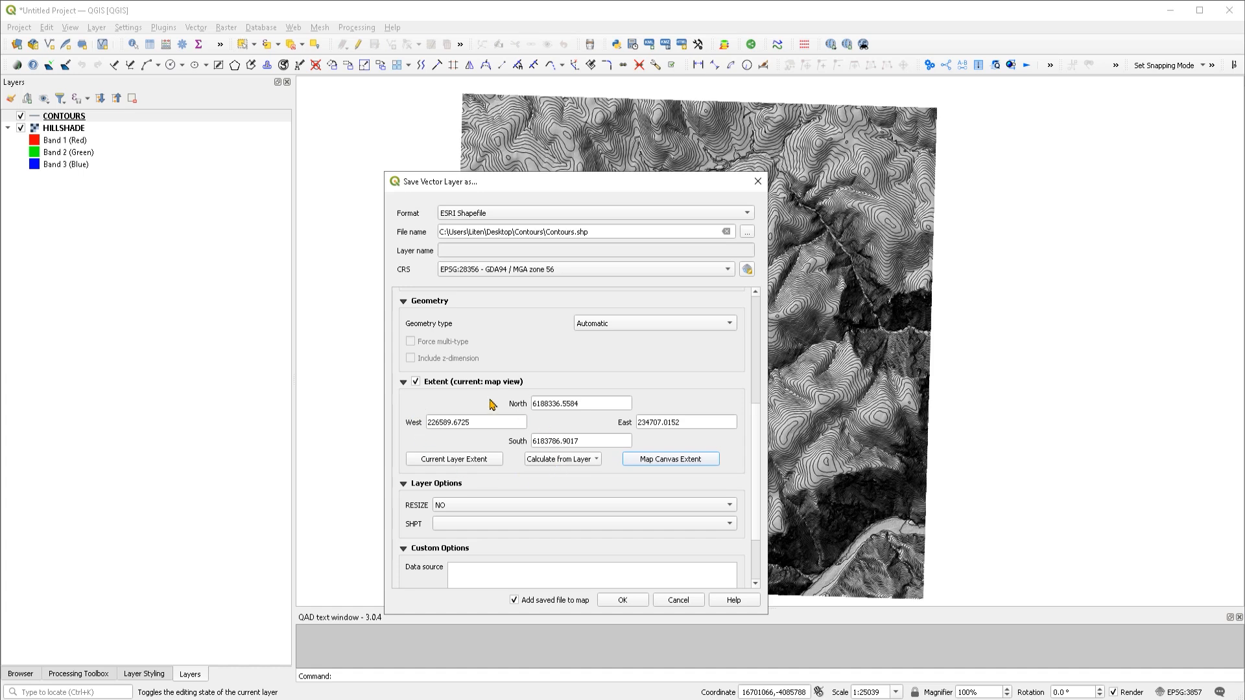
click(442, 461)
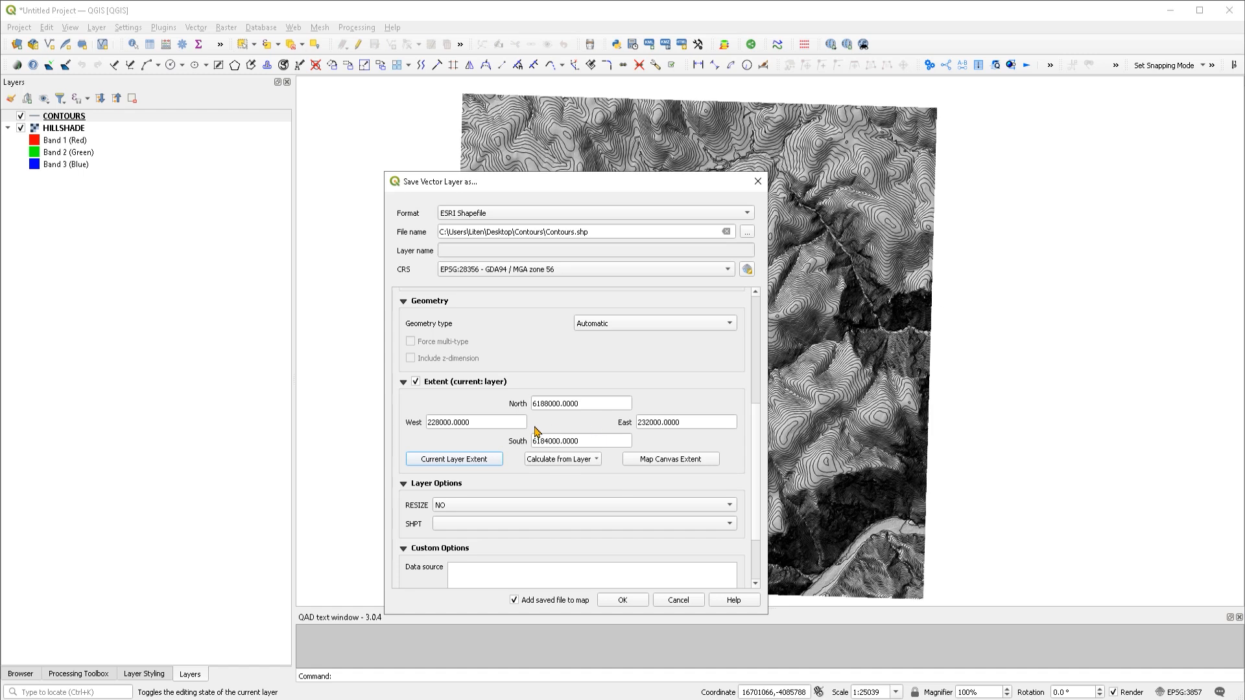
Keep RESIZE at NO, turn off adding the saved file to the map, and export the shapefile.
scroll(538, 446, down, 2)
click(467, 421)
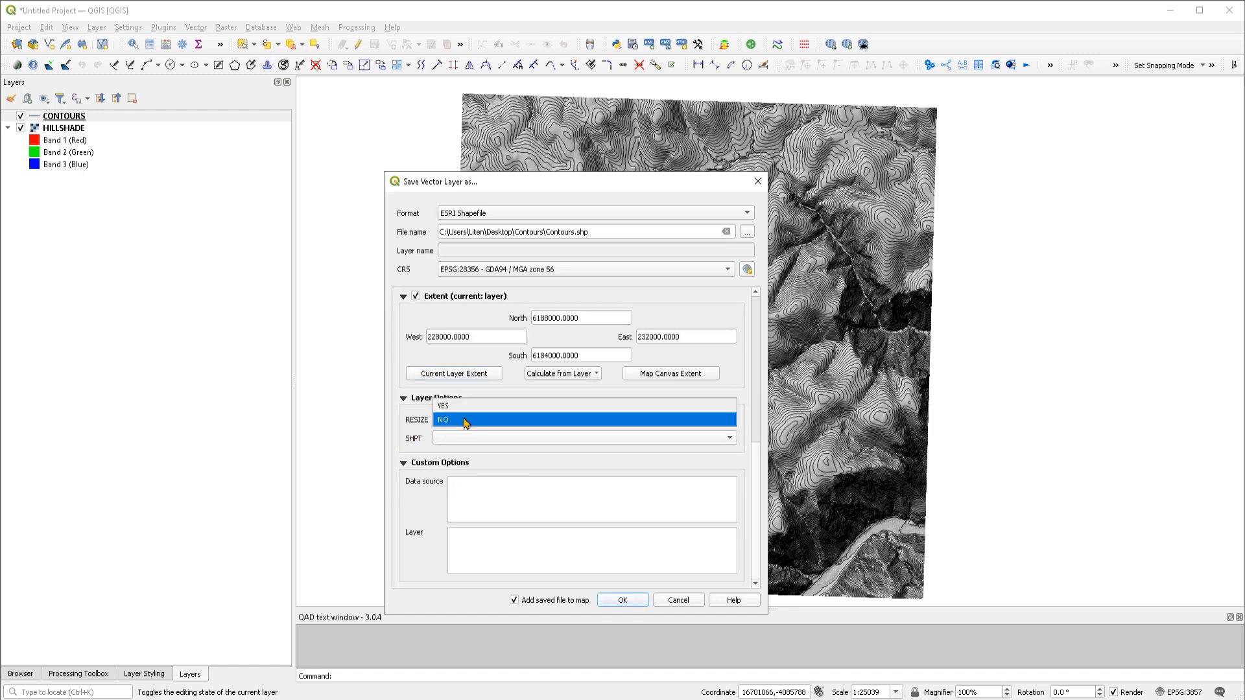
click(450, 425)
click(450, 439)
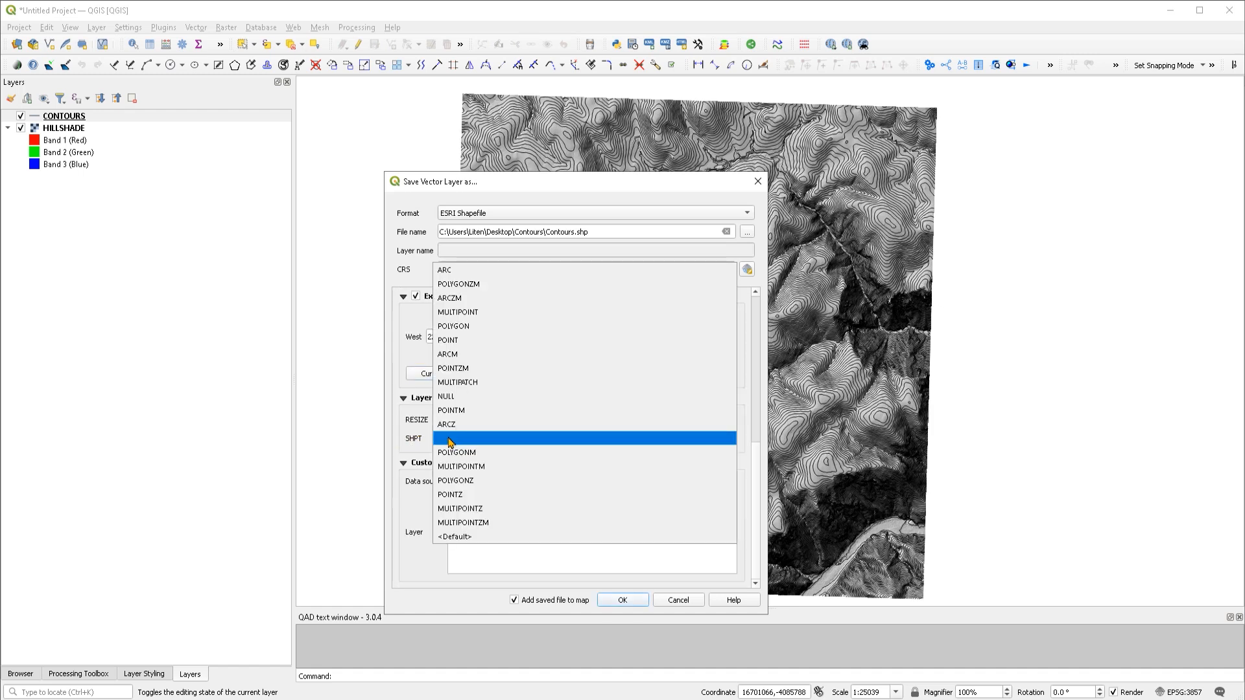
click(411, 441)
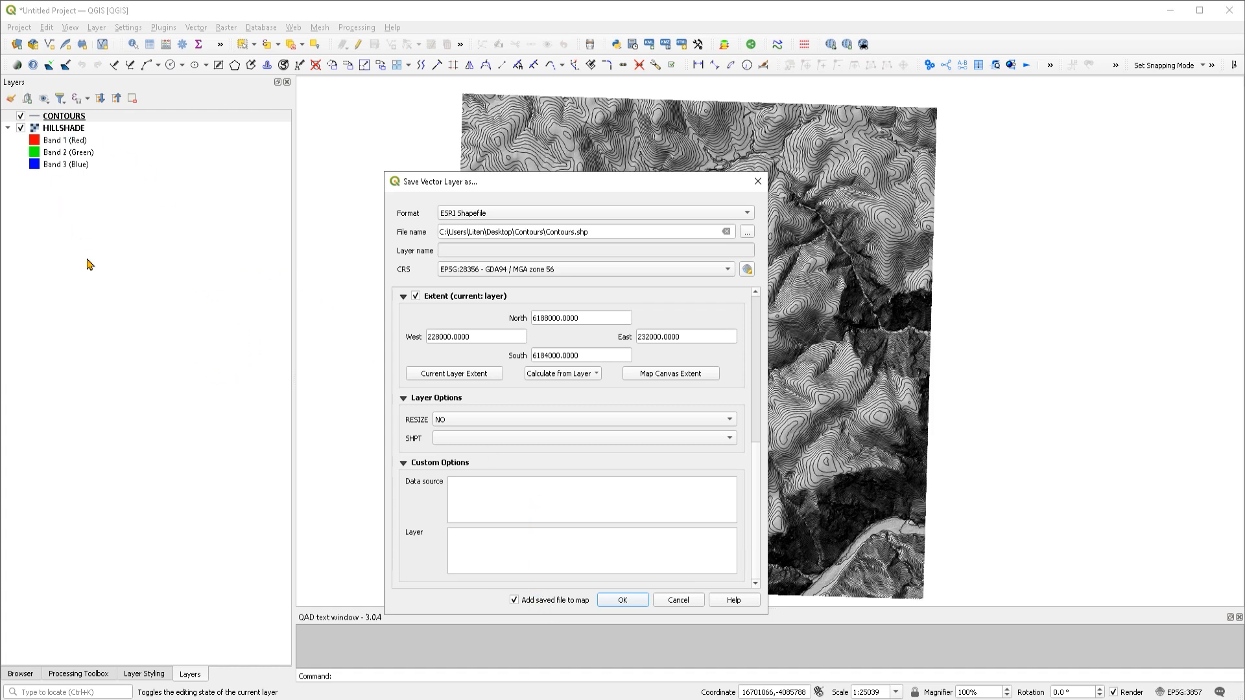
click(515, 600)
click(622, 600)
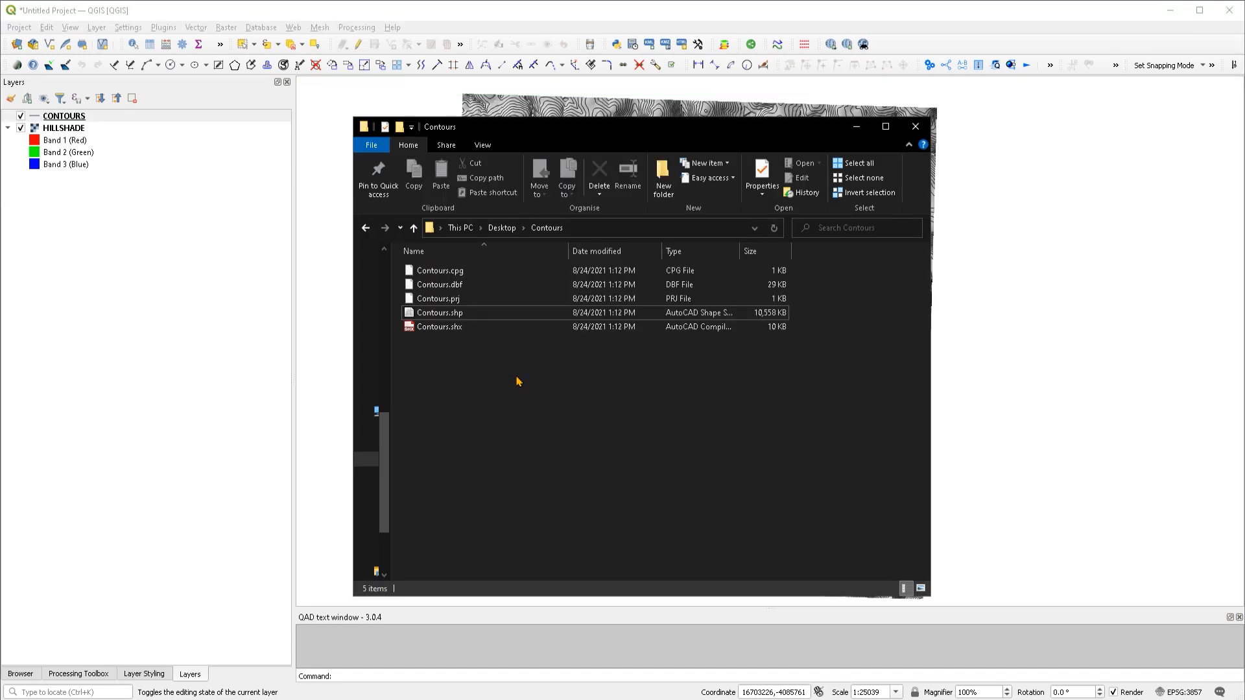
Import Contours.shp from the Contours folder into Google Earth Pro without a style template and display the contours on the terrain.
click(446, 315)
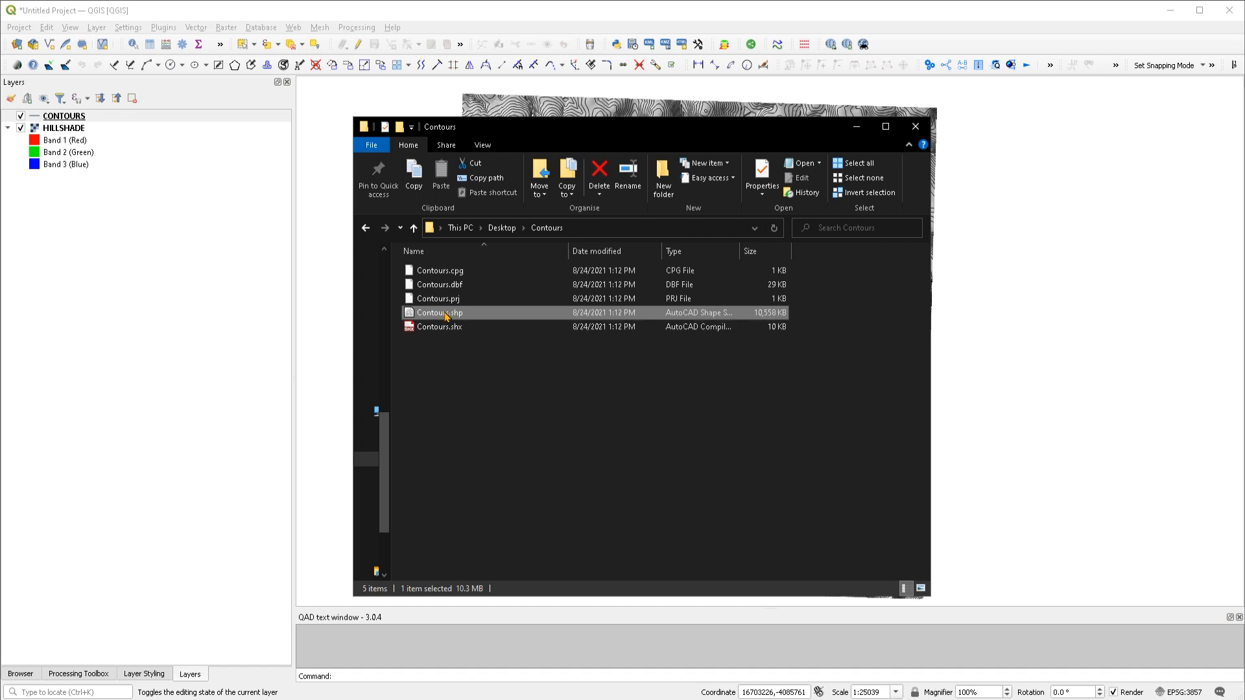
drag(446, 316, 604, 383)
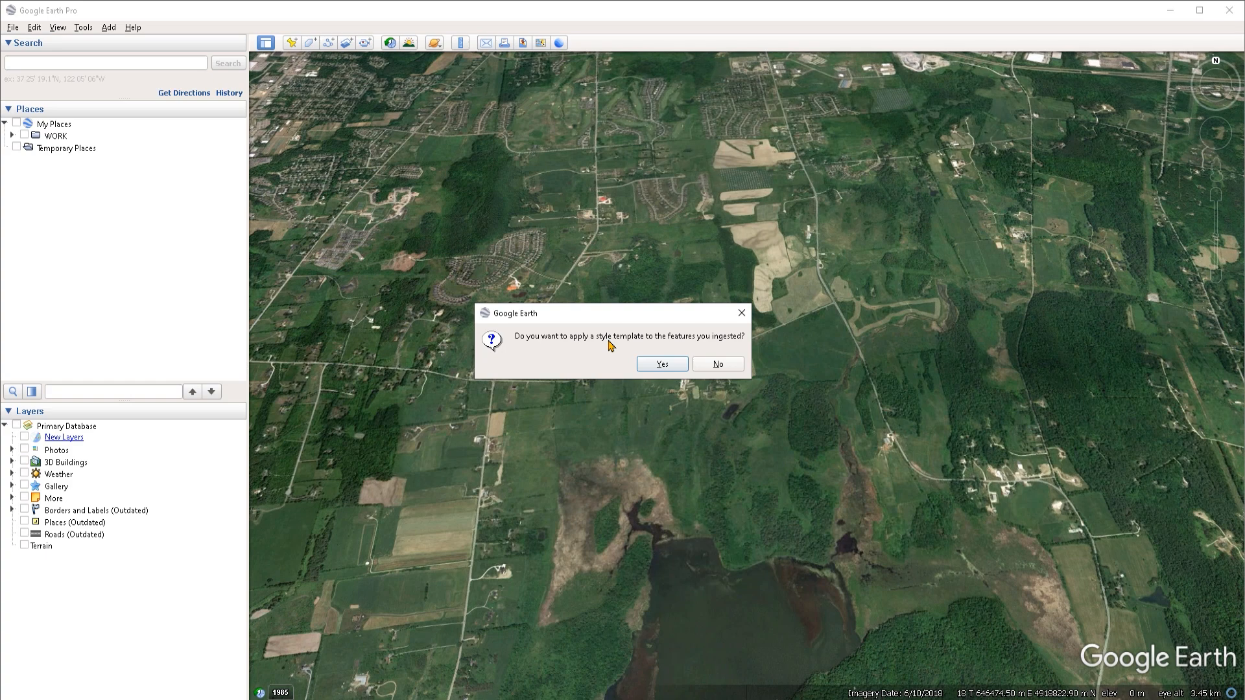
click(723, 366)
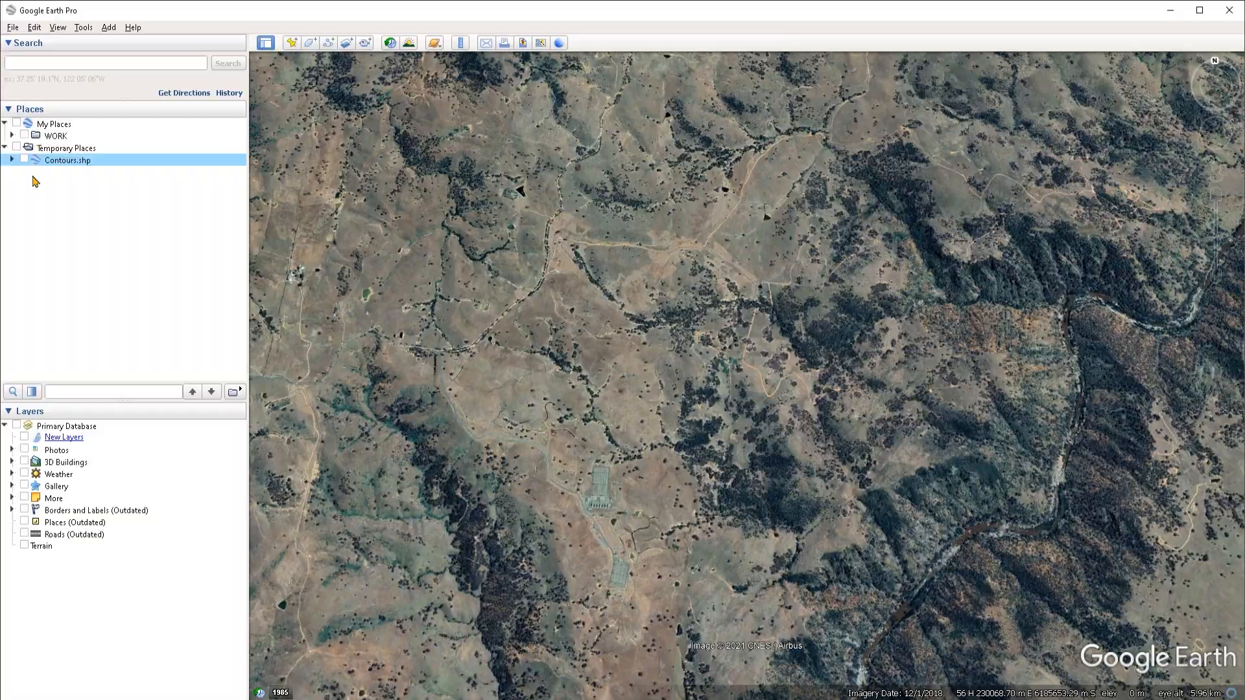
click(25, 159)
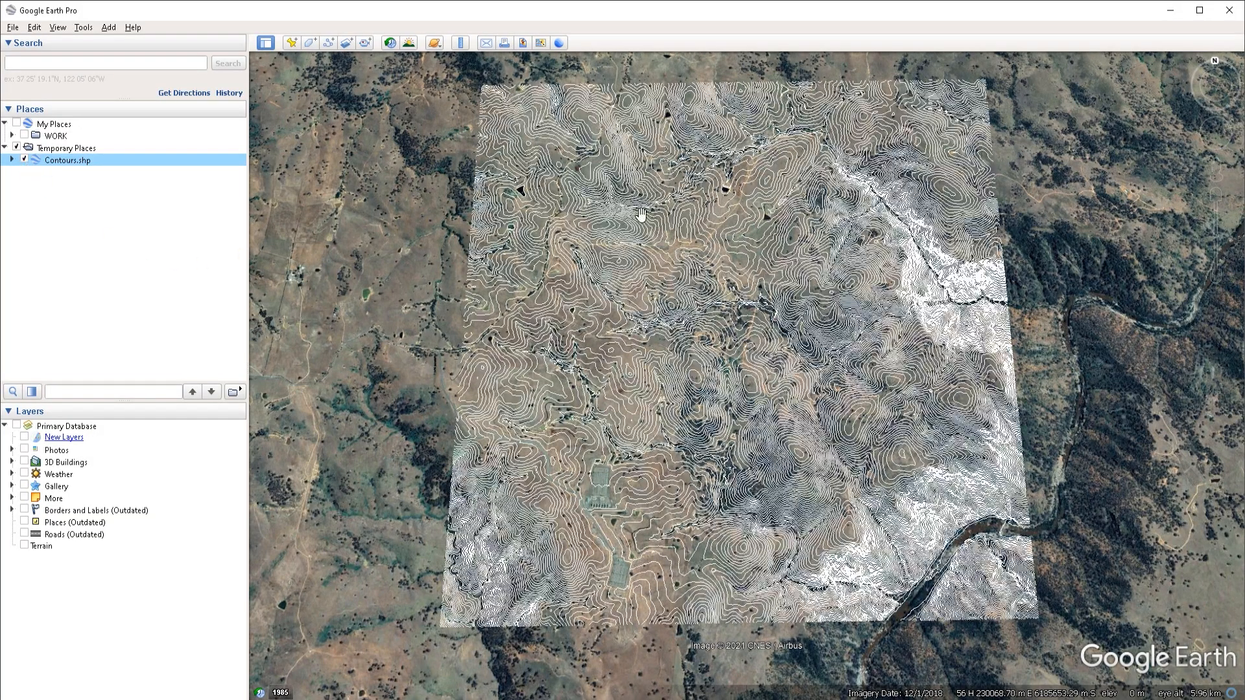
drag(726, 329, 727, 423)
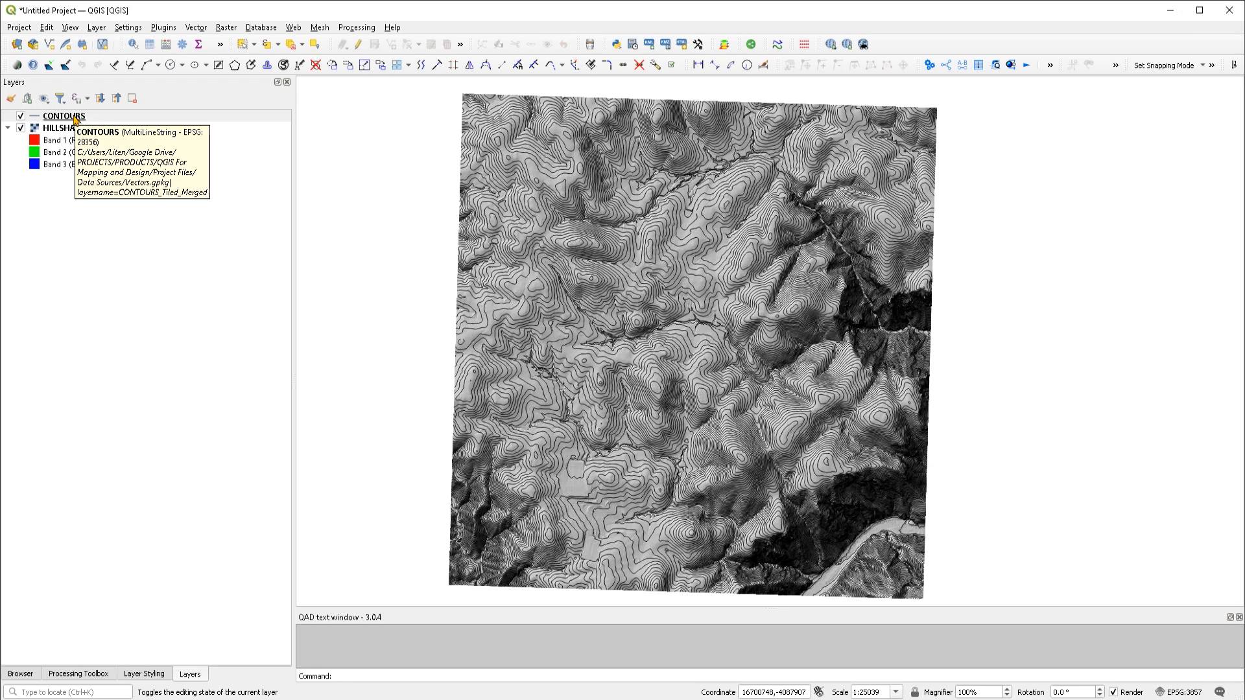
Start exporting the features of the CONTOURS layer in Keyhole Markup Language [KML] format.
right_click(75, 120)
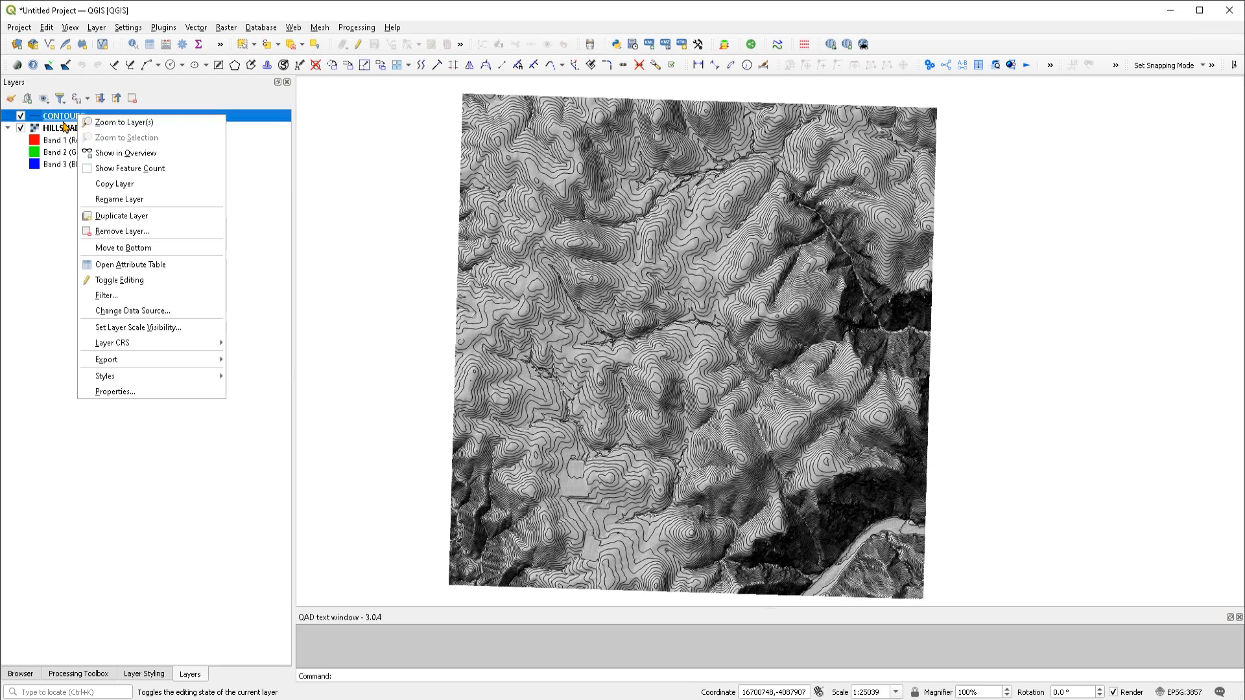
mouse_move(158, 360)
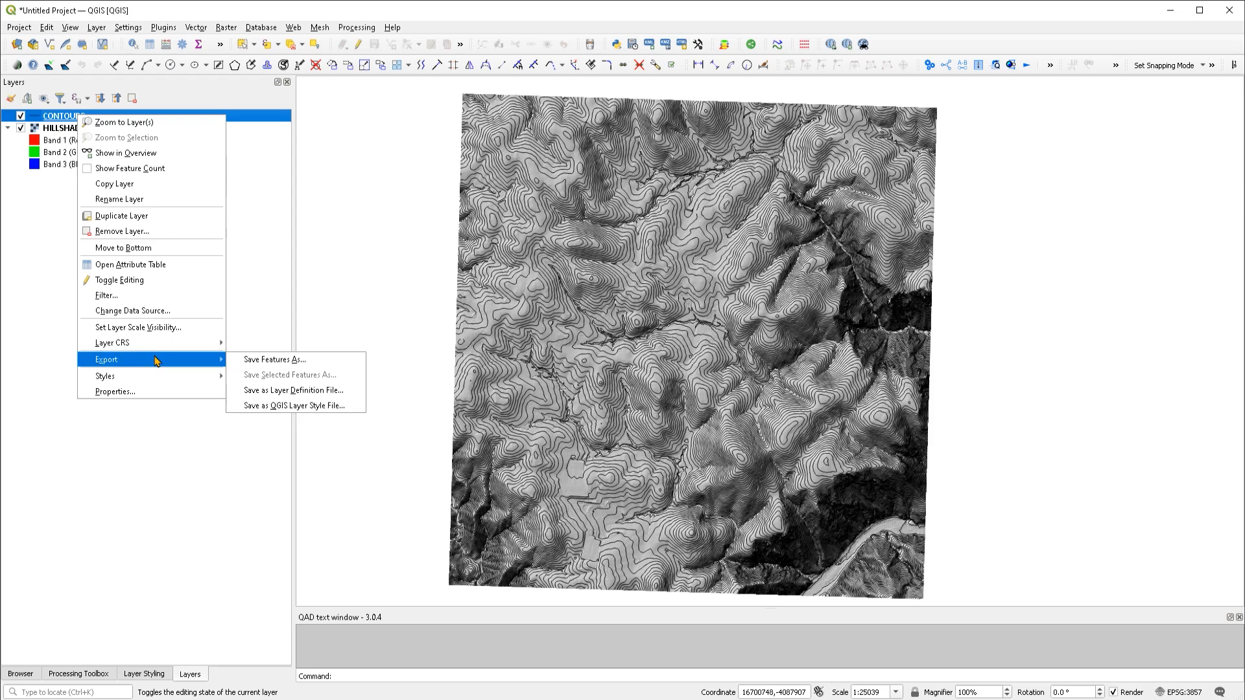
click(270, 361)
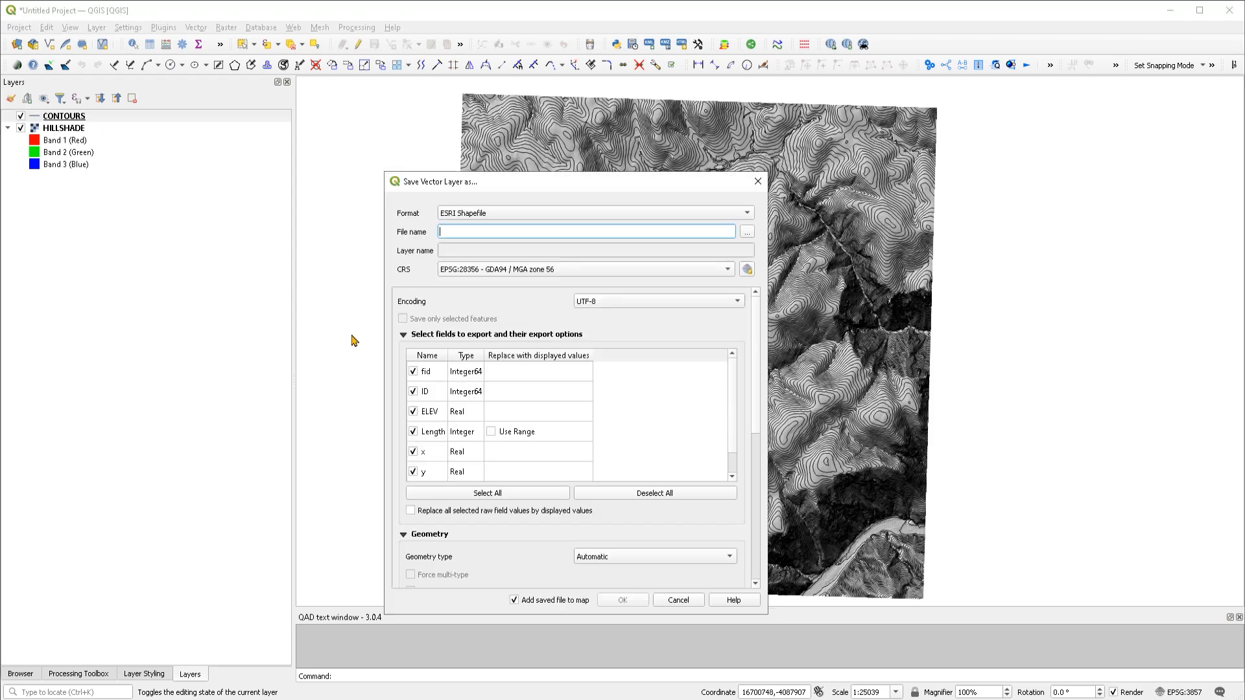
click(465, 214)
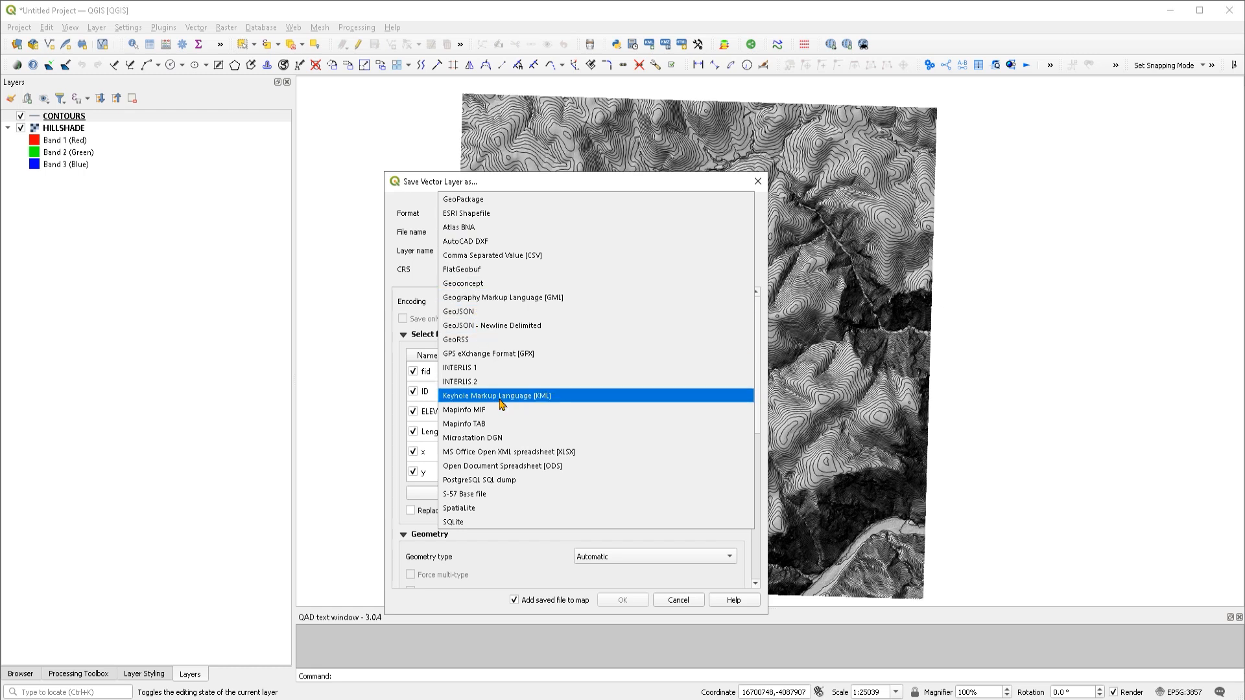
click(536, 398)
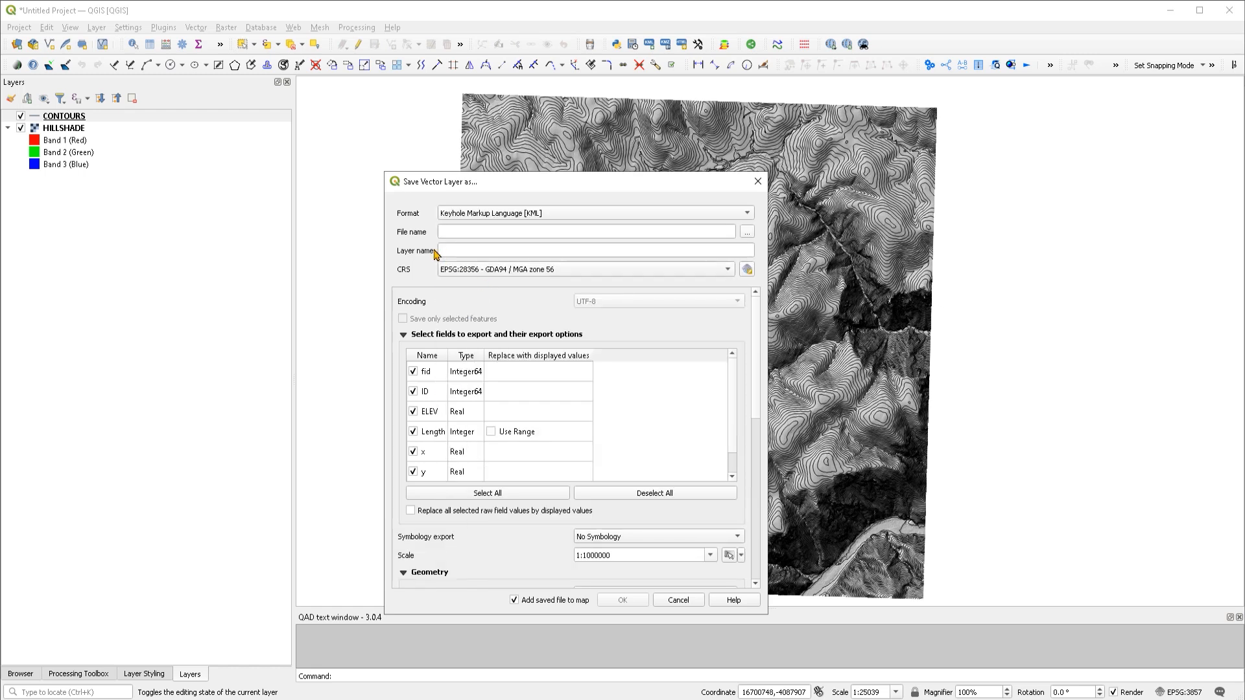
Set the export file to Contours-KML in the Contours folder on the Desktop.
click(747, 232)
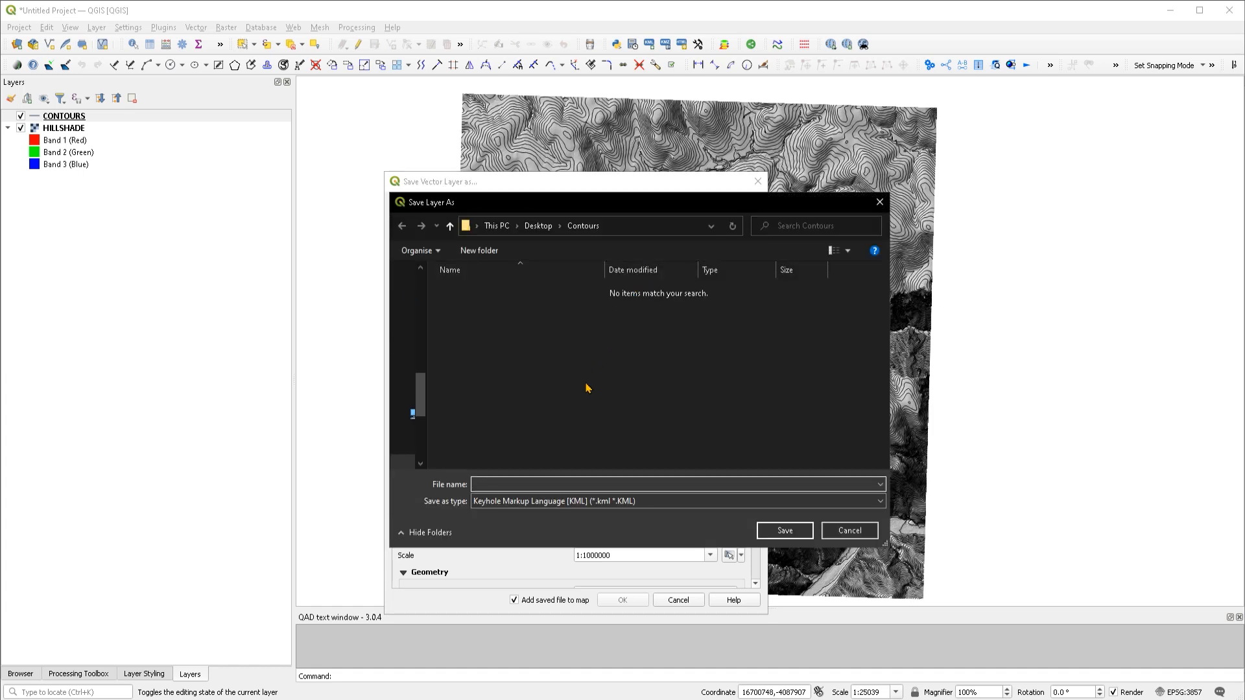
text(c)
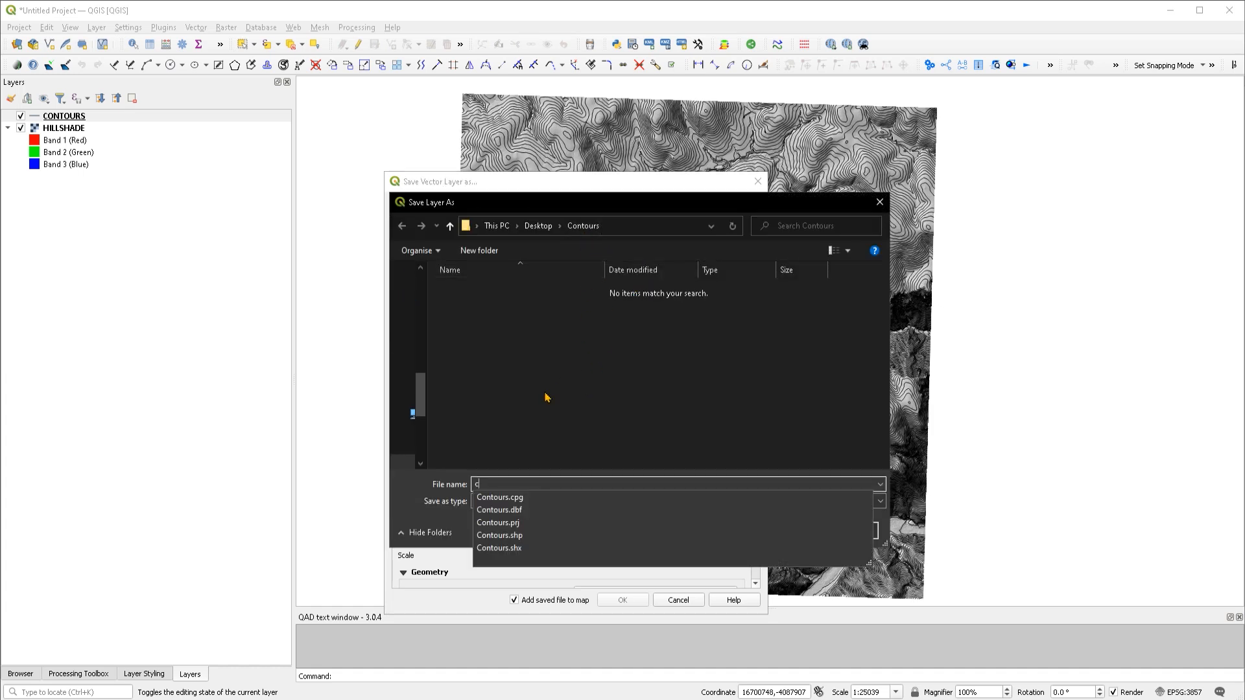
key(BackSpace)
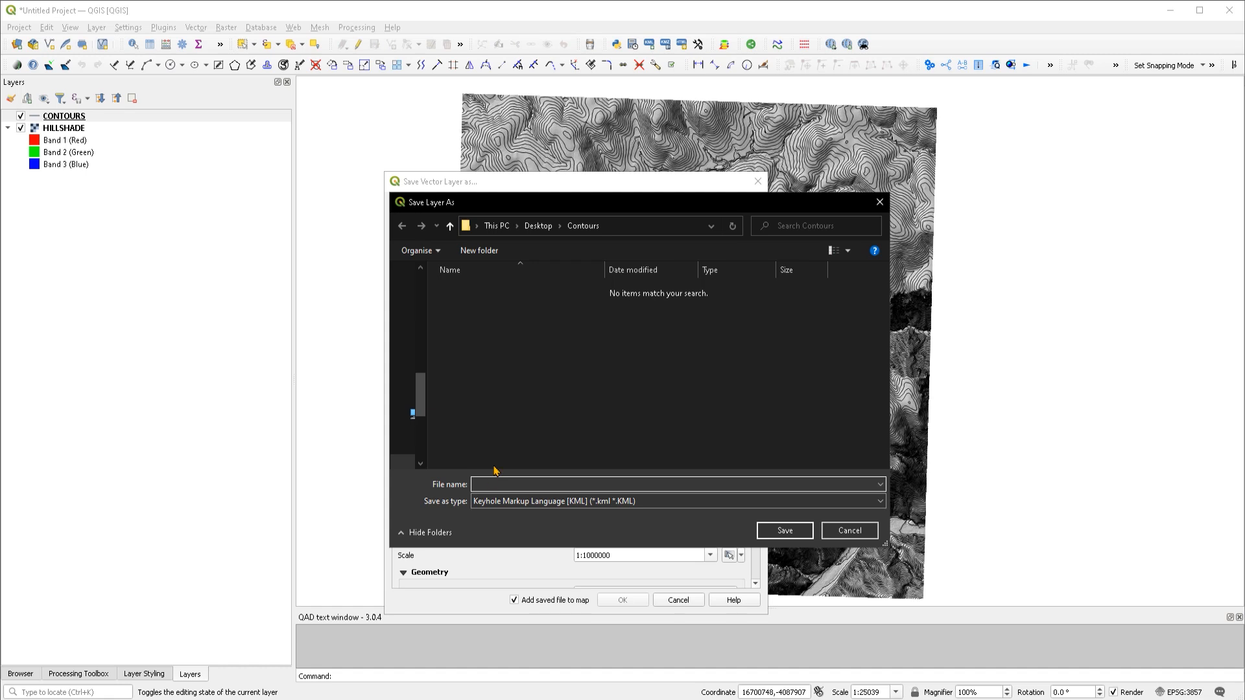
text(Cp)
key(BackSpace)
text(ontours-KML)
click(788, 533)
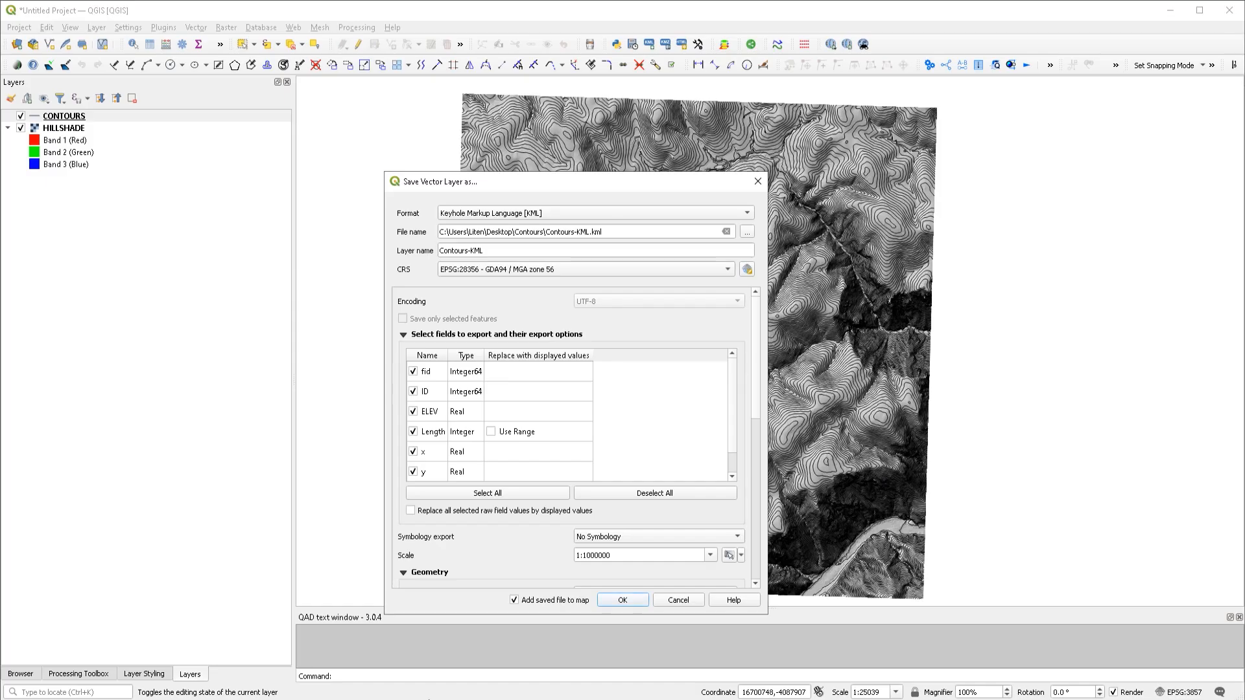
Name the exported layer CONTOURS-2M and include only the ELEV field.
drag(503, 252, 412, 251)
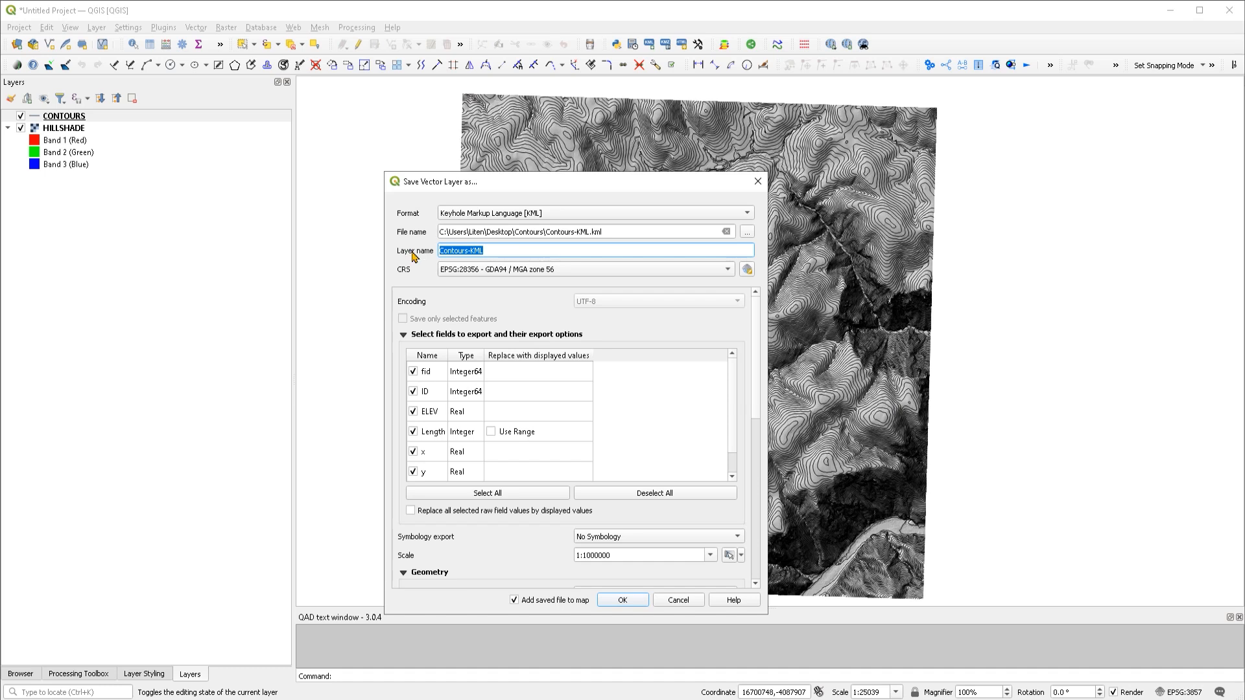
text(CONTOURS-2M)
click(655, 494)
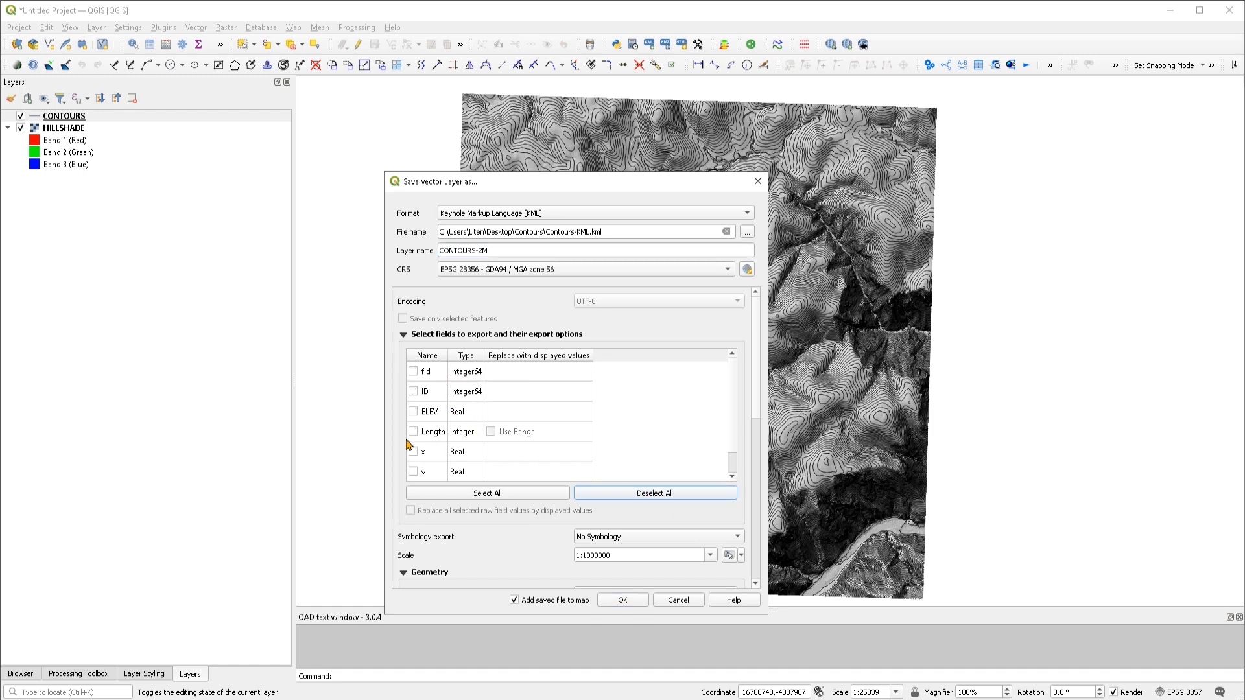
click(414, 411)
Set the symbology export of the KML to Feature Symbology.
scroll(545, 427, down, 3)
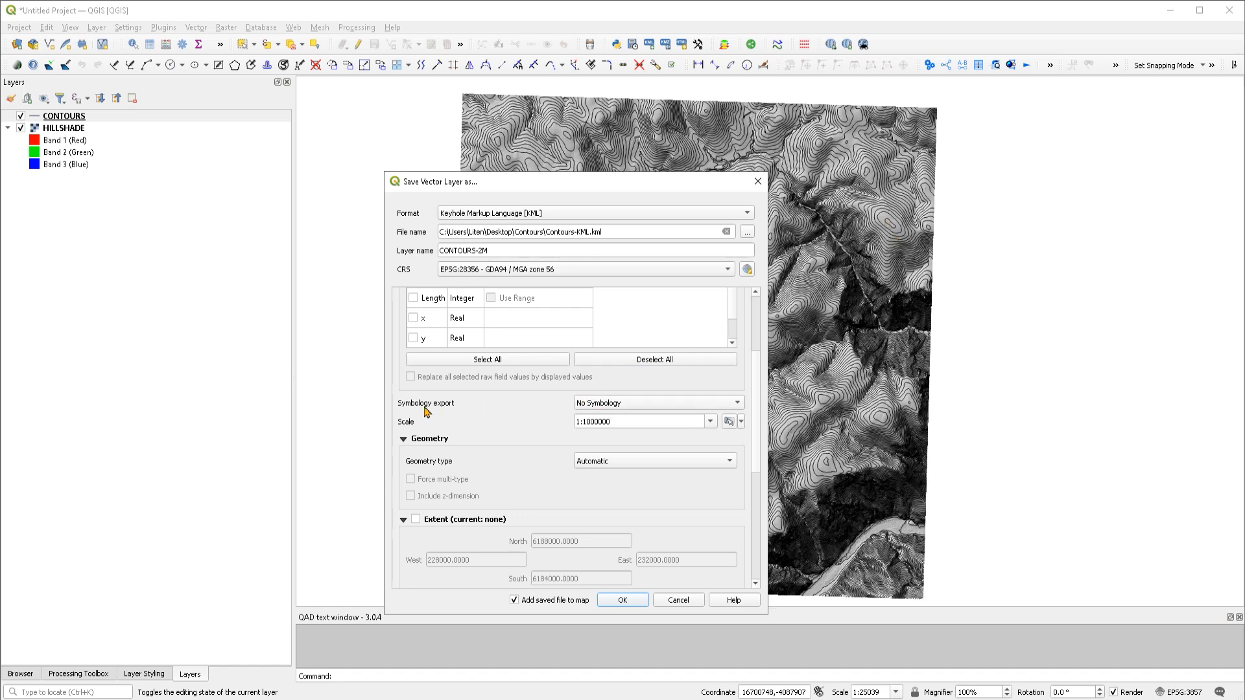
click(614, 404)
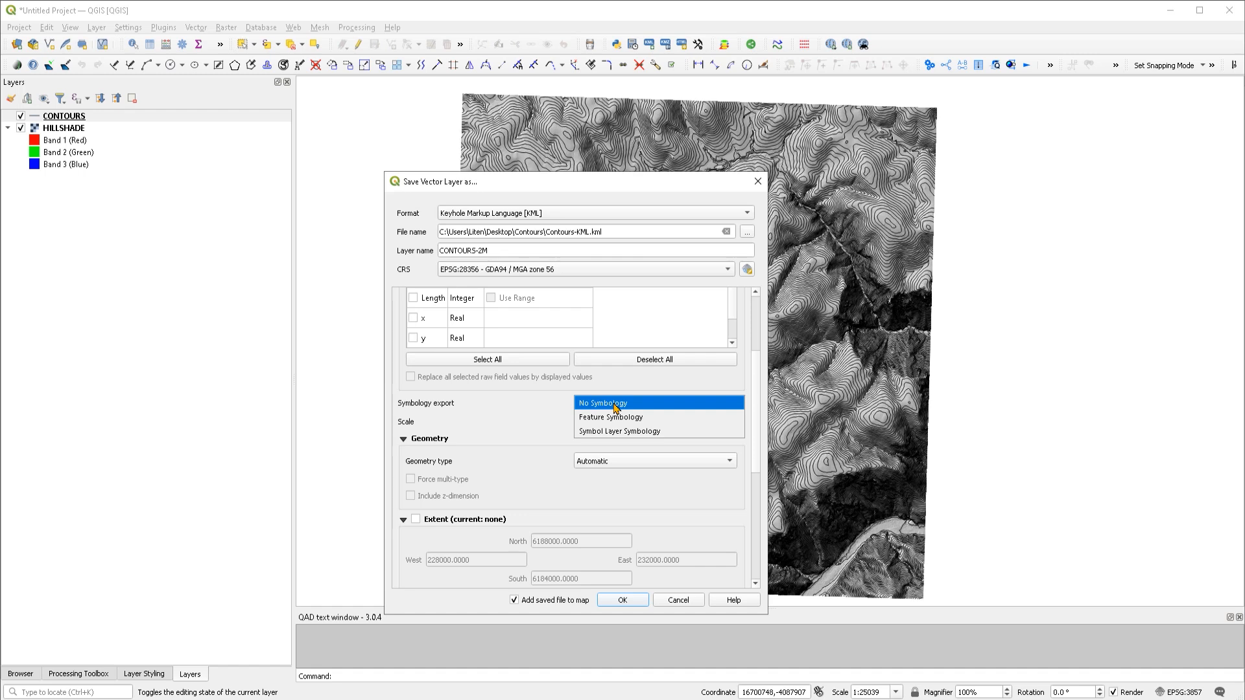
click(612, 418)
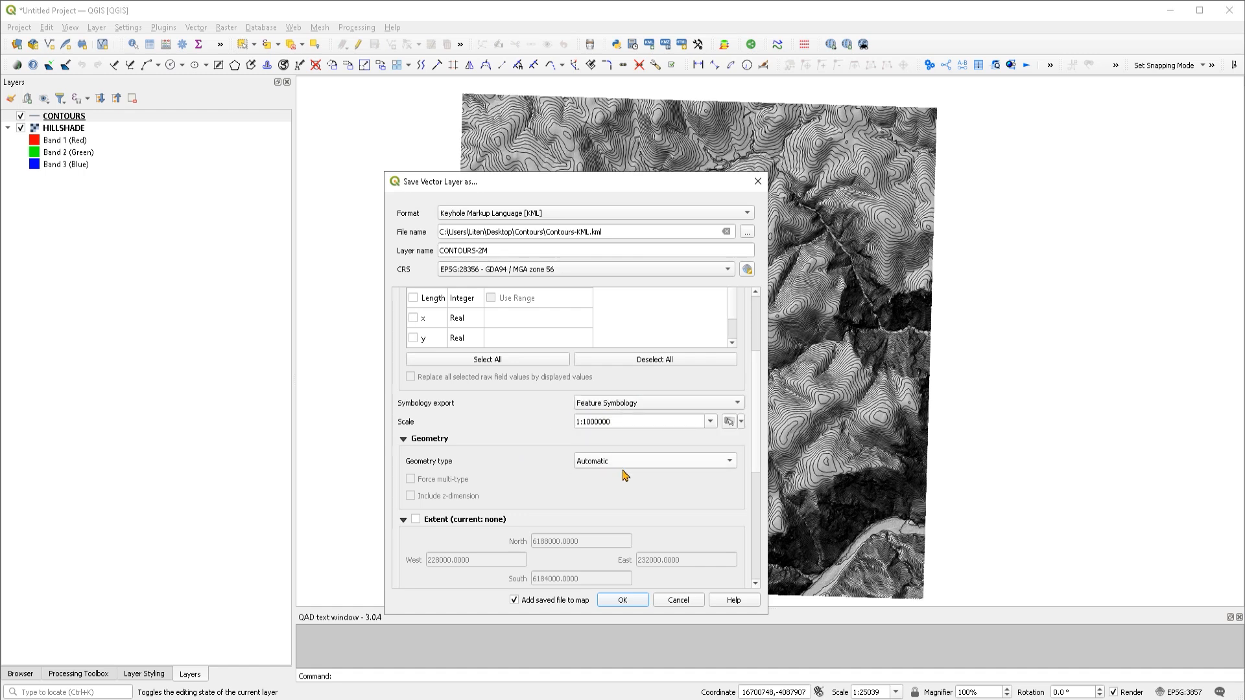
Leave the remaining KML options at their defaults, turn off adding the saved file to the map, and export the KML.
drag(757, 469, 759, 527)
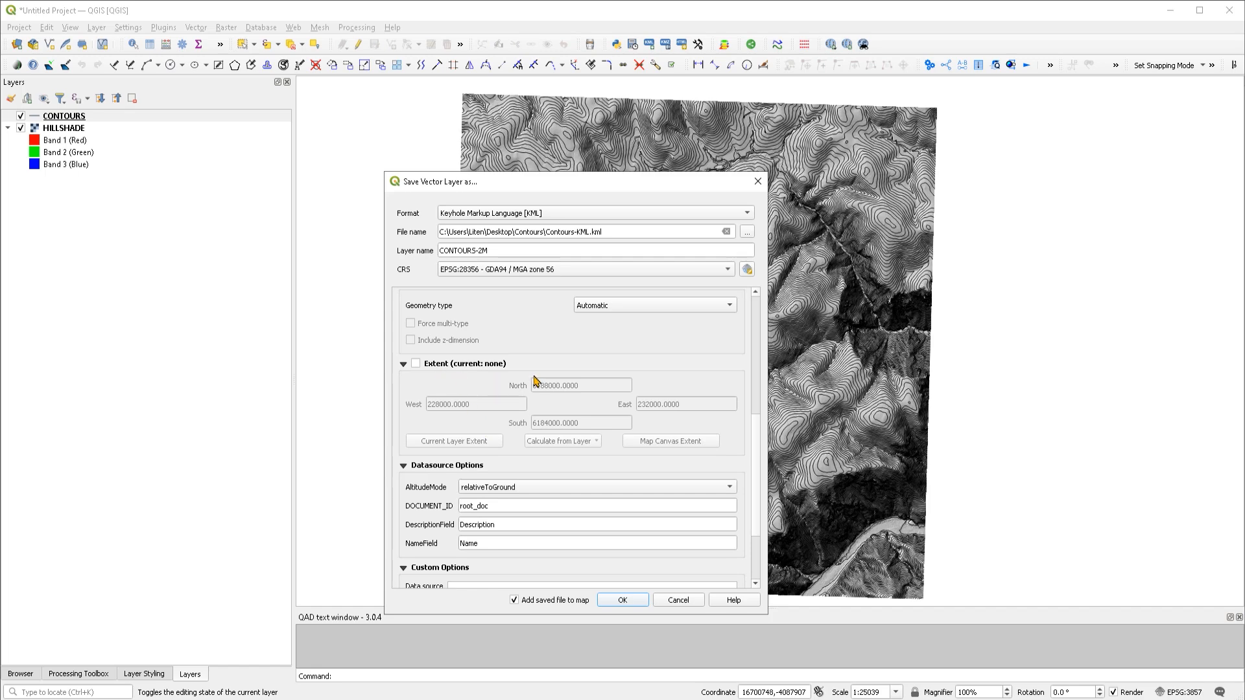
scroll(742, 448, down, 3)
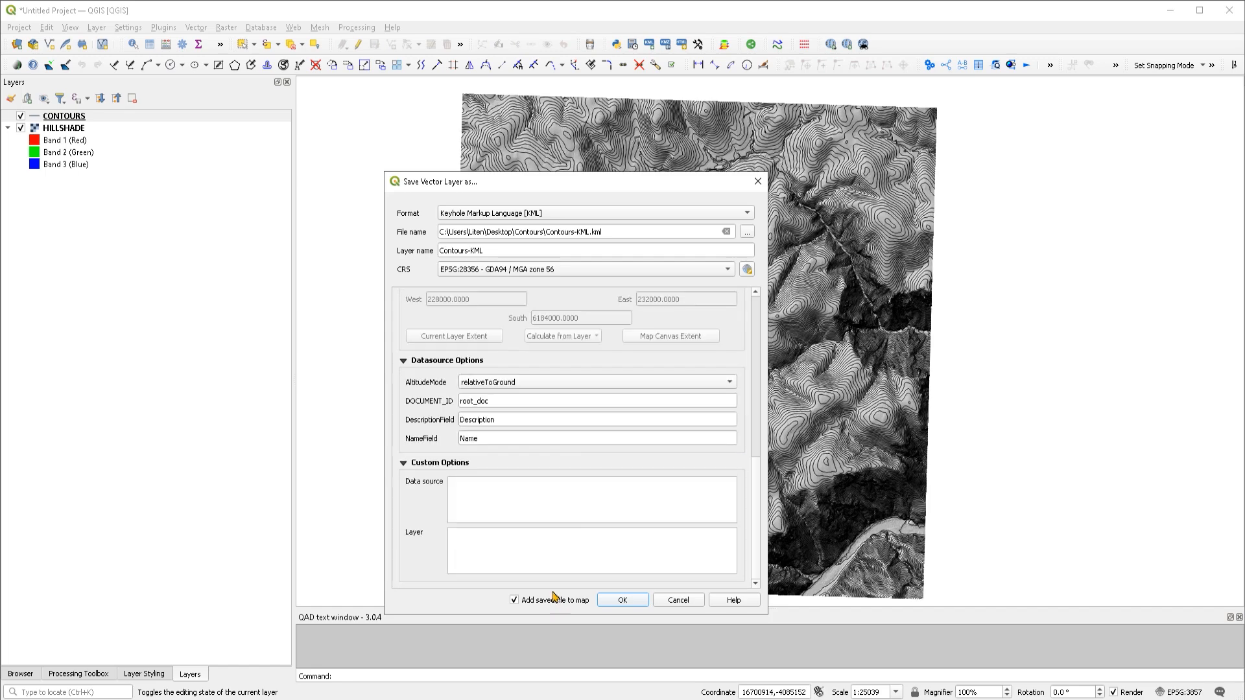
click(515, 602)
click(624, 598)
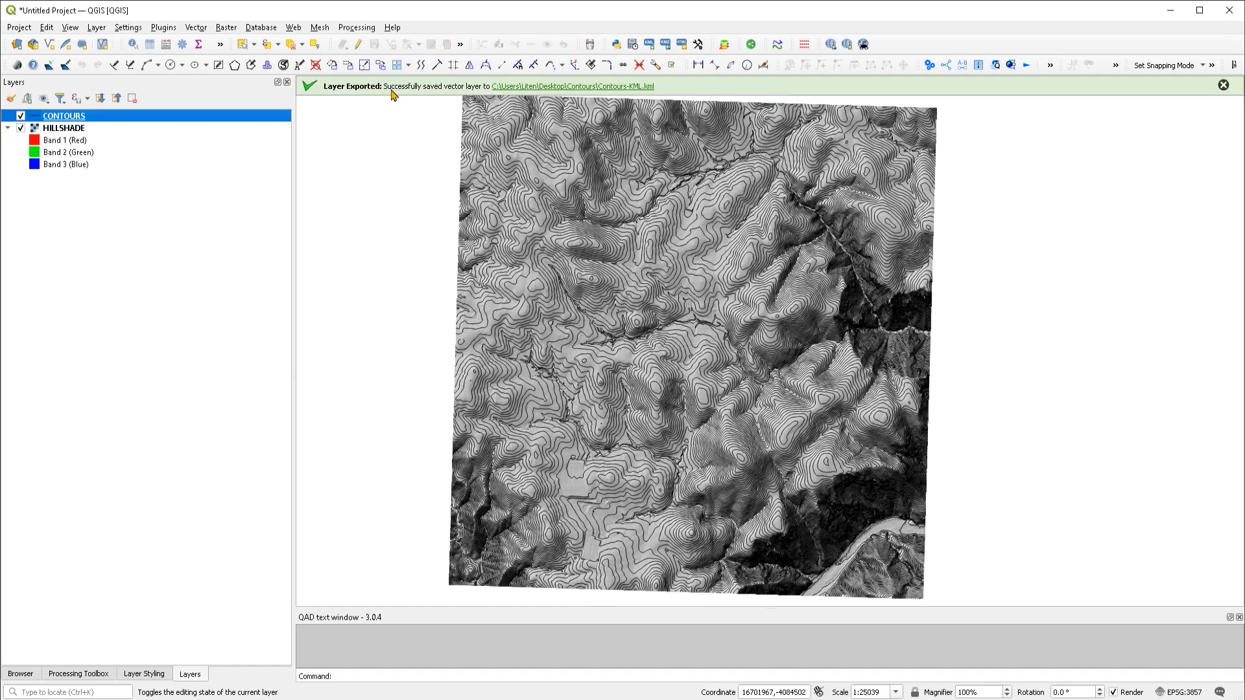
Open the exported Contours-KML.kml from its folder in Google Earth Pro and hide the HILLSHADE layer in QGIS.
click(638, 88)
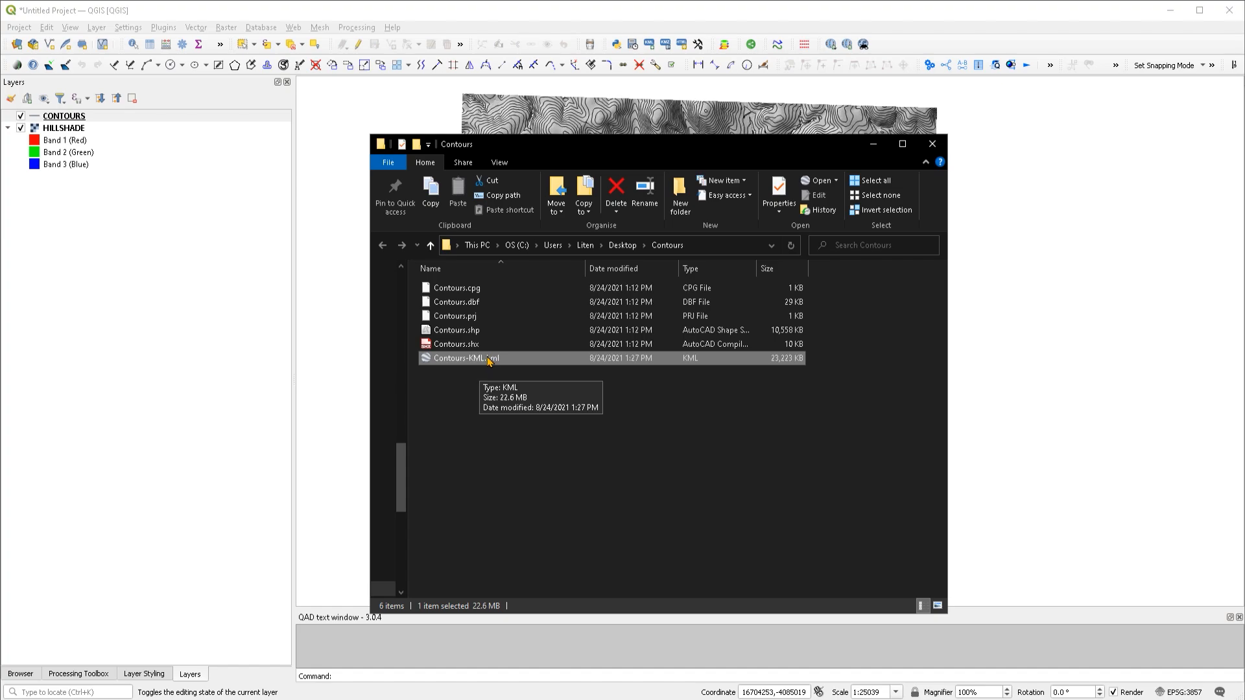
double_click(489, 359)
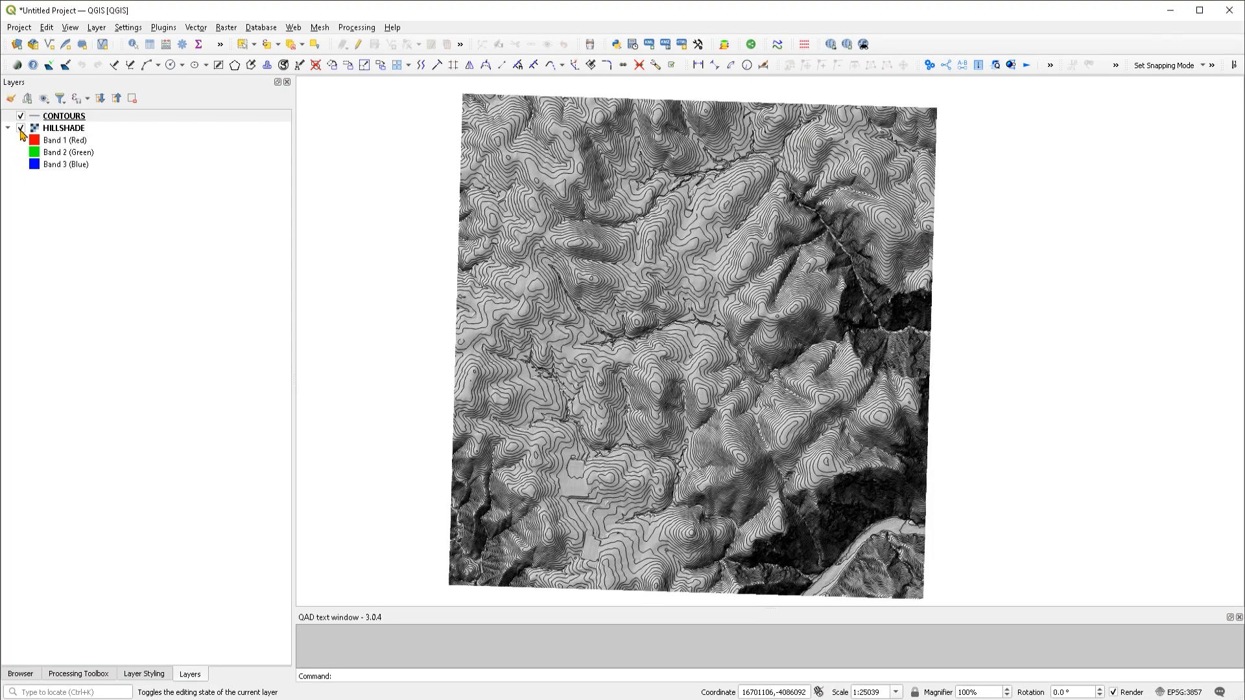
click(20, 128)
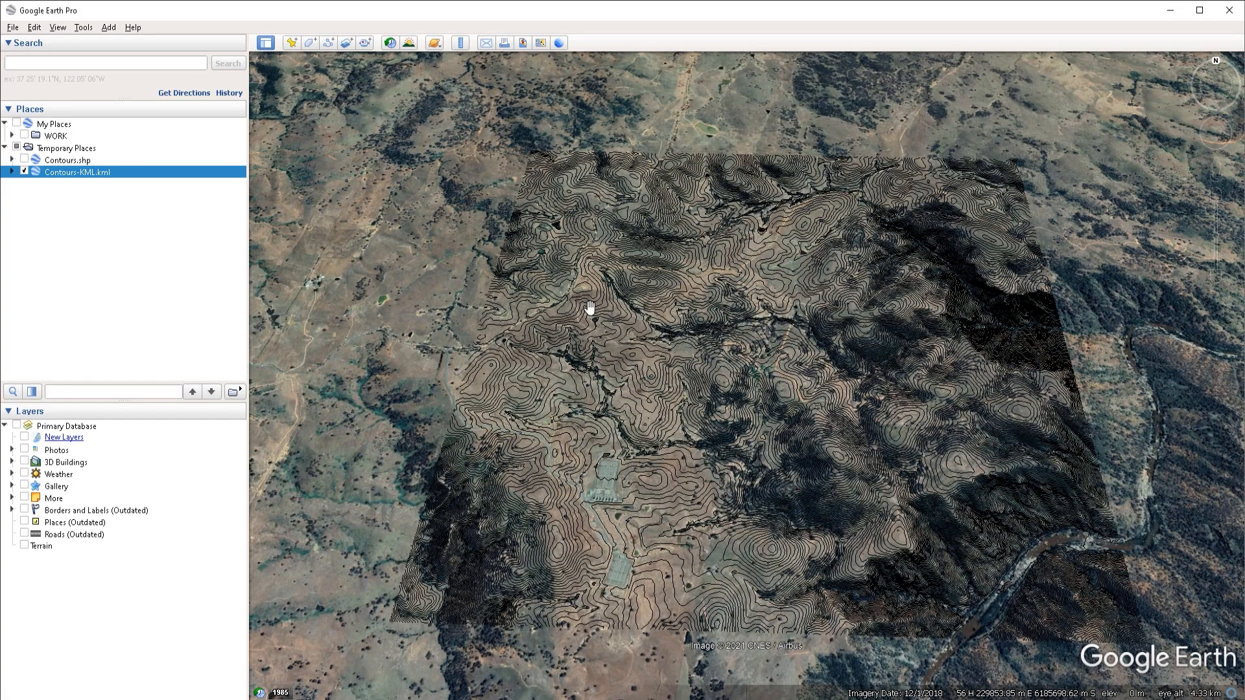
Turn off the Contours-KML.kml display in Google Earth Pro and compare the exported file sizes in the Contours folder.
click(24, 171)
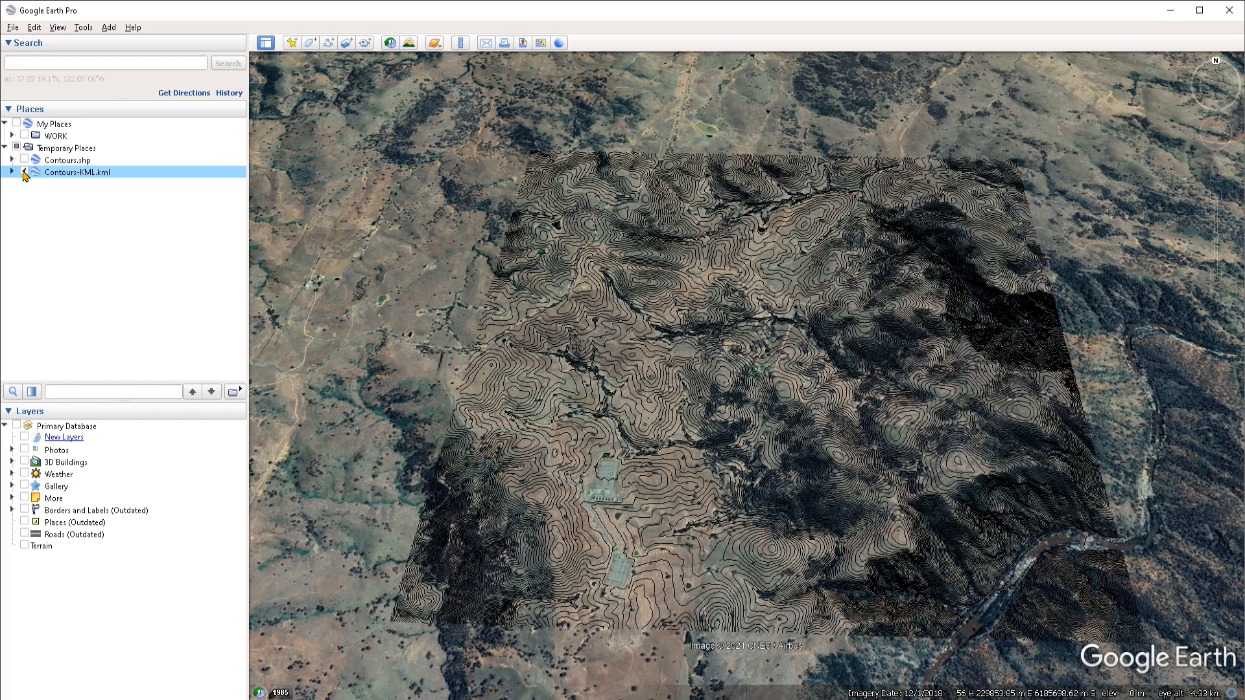
click(24, 160)
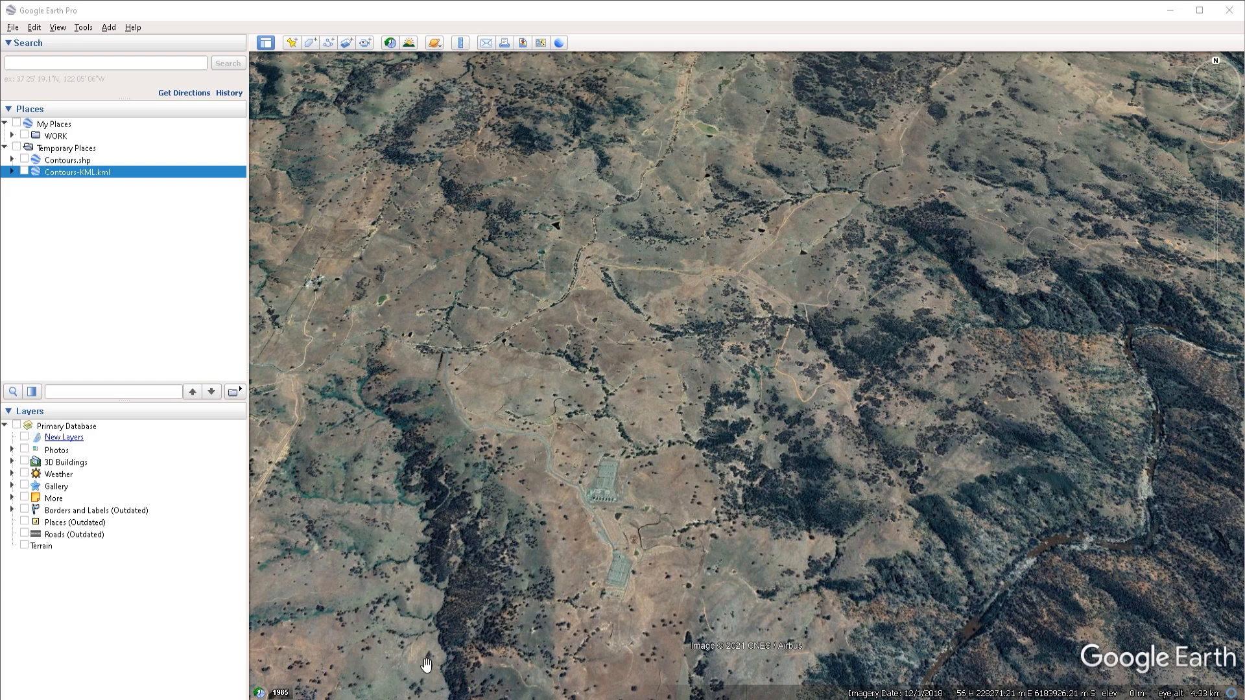
key(alt+Tab)
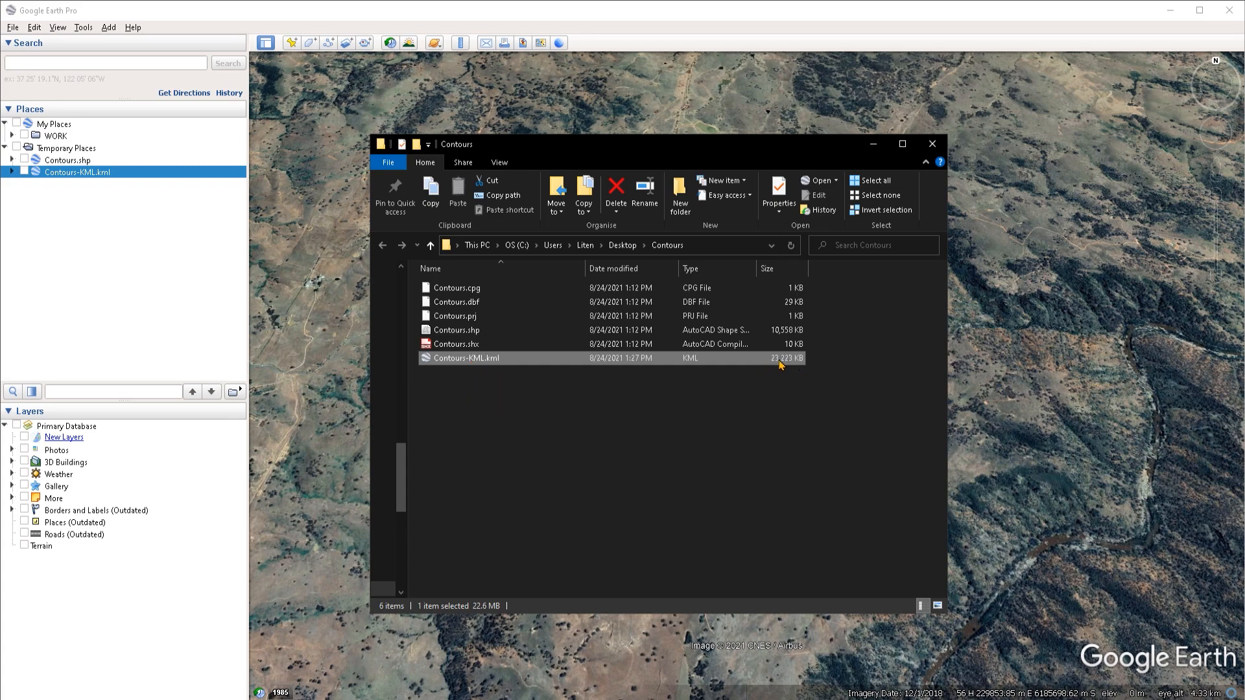
click(970, 209)
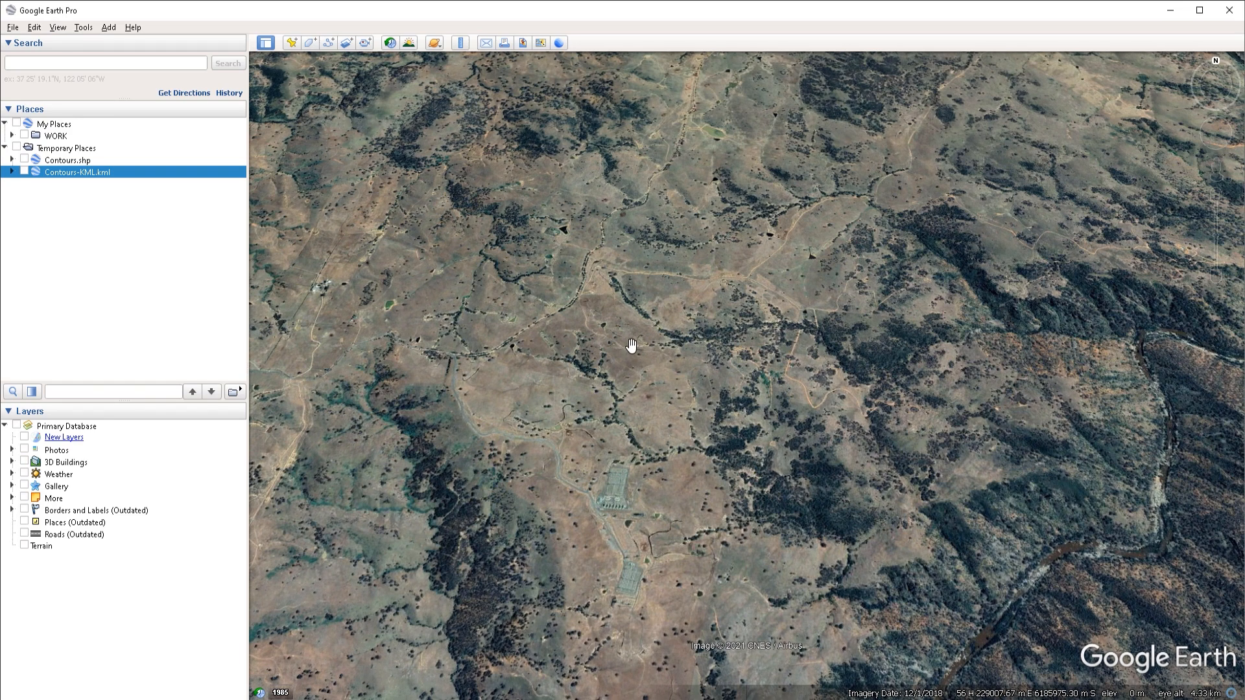
key(alt+Tab)
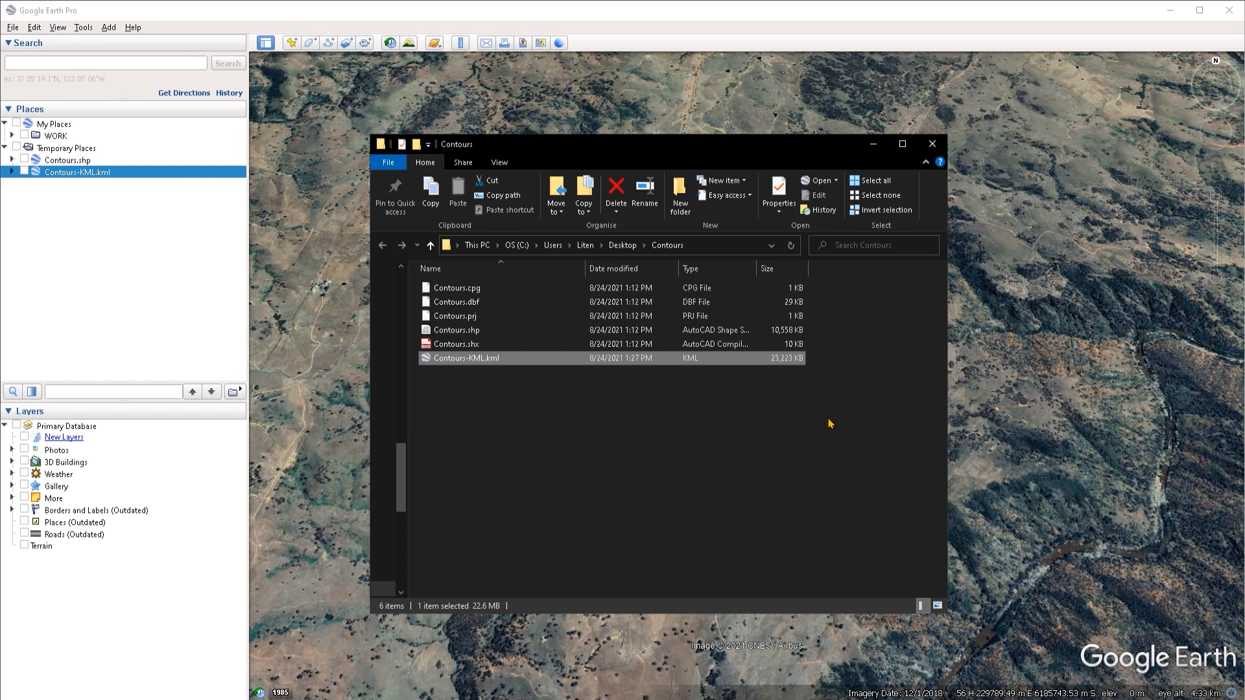
Switch to QGIS, hide the CONTOURS layer and show the HILLSHADE layer.
key(alt+Tab)
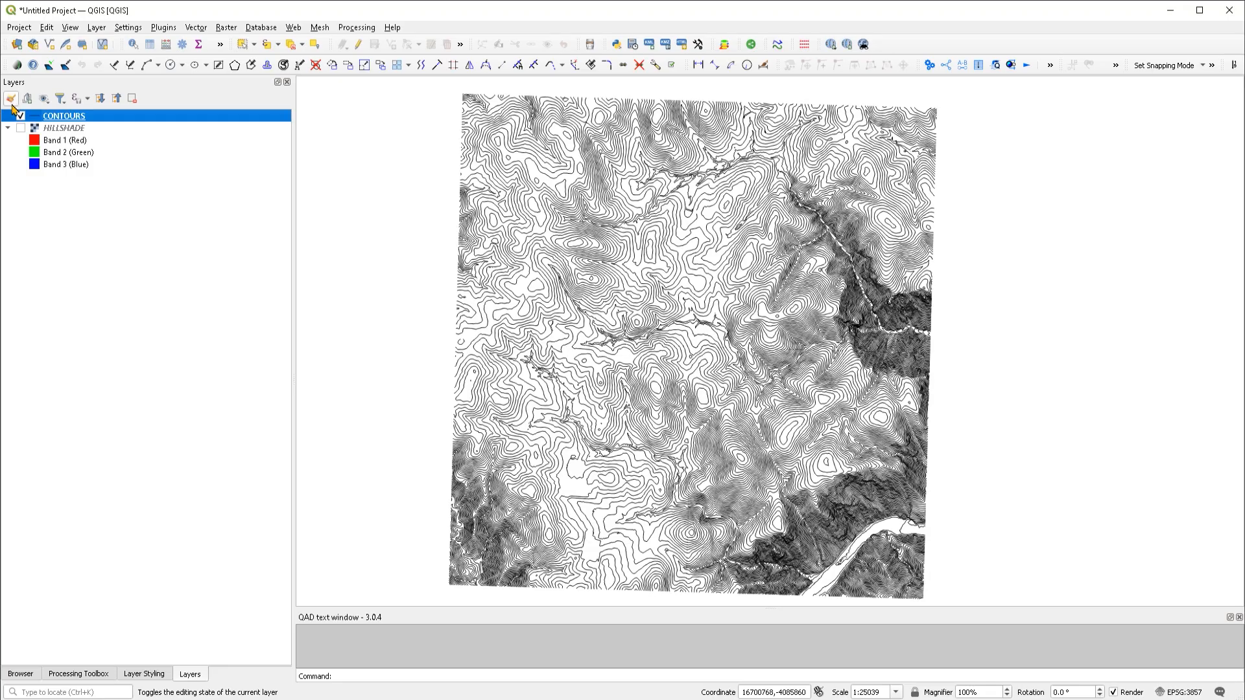
click(20, 116)
click(21, 129)
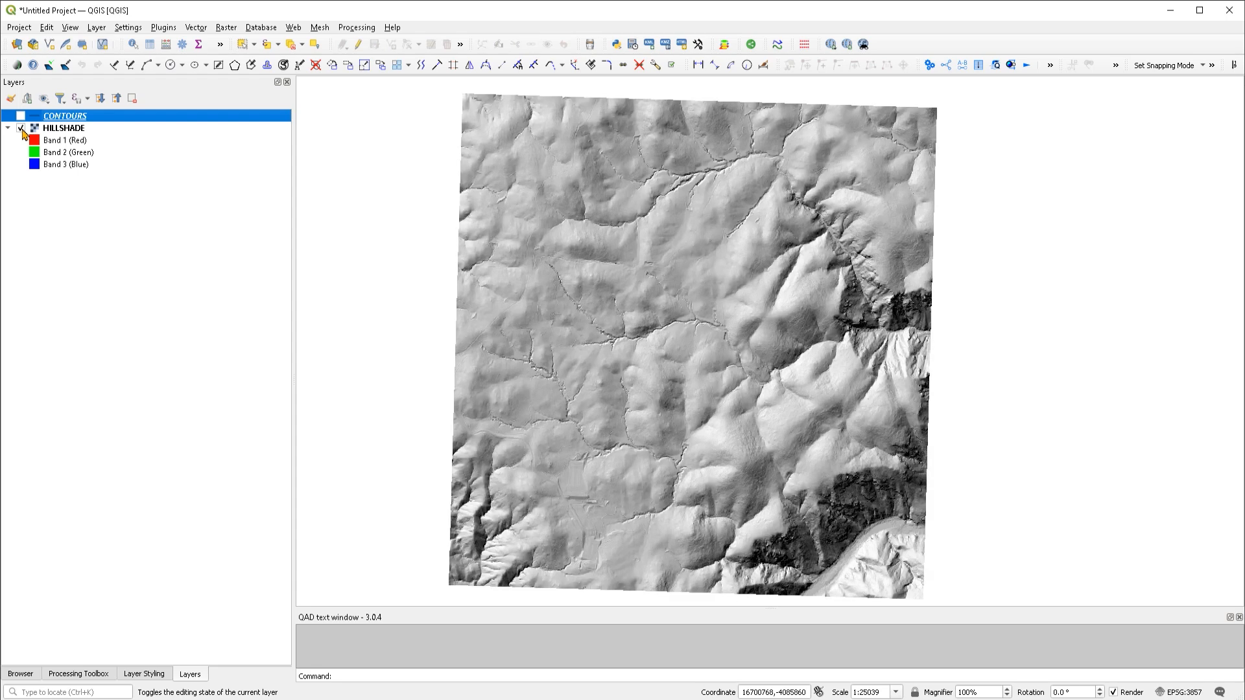
Start exporting the HILLSHADE raster layer as raw data in GeoTIFF format.
click(66, 131)
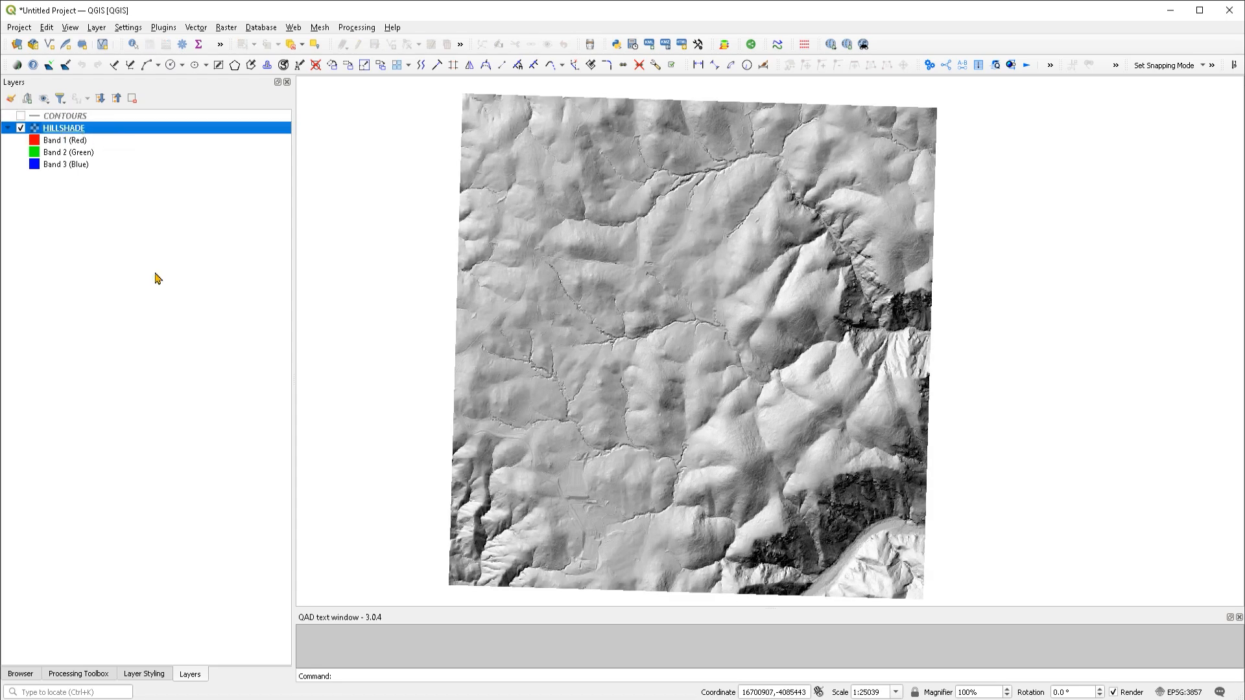
right_click(144, 131)
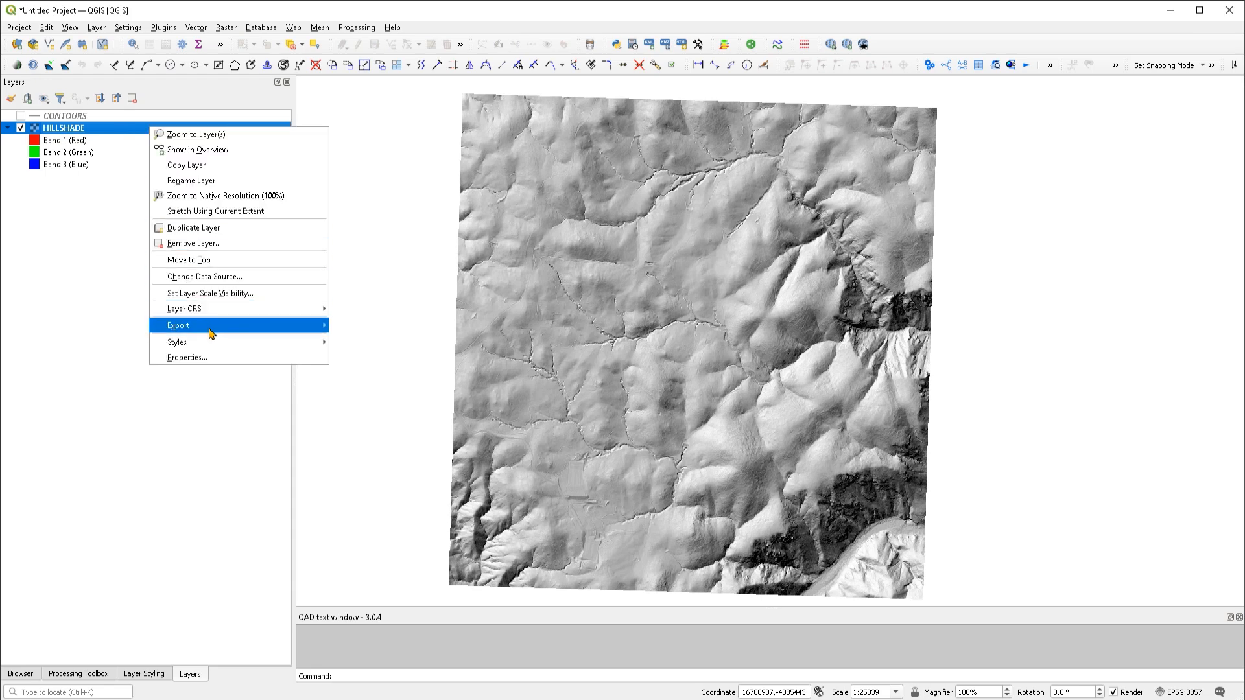
mouse_move(237, 332)
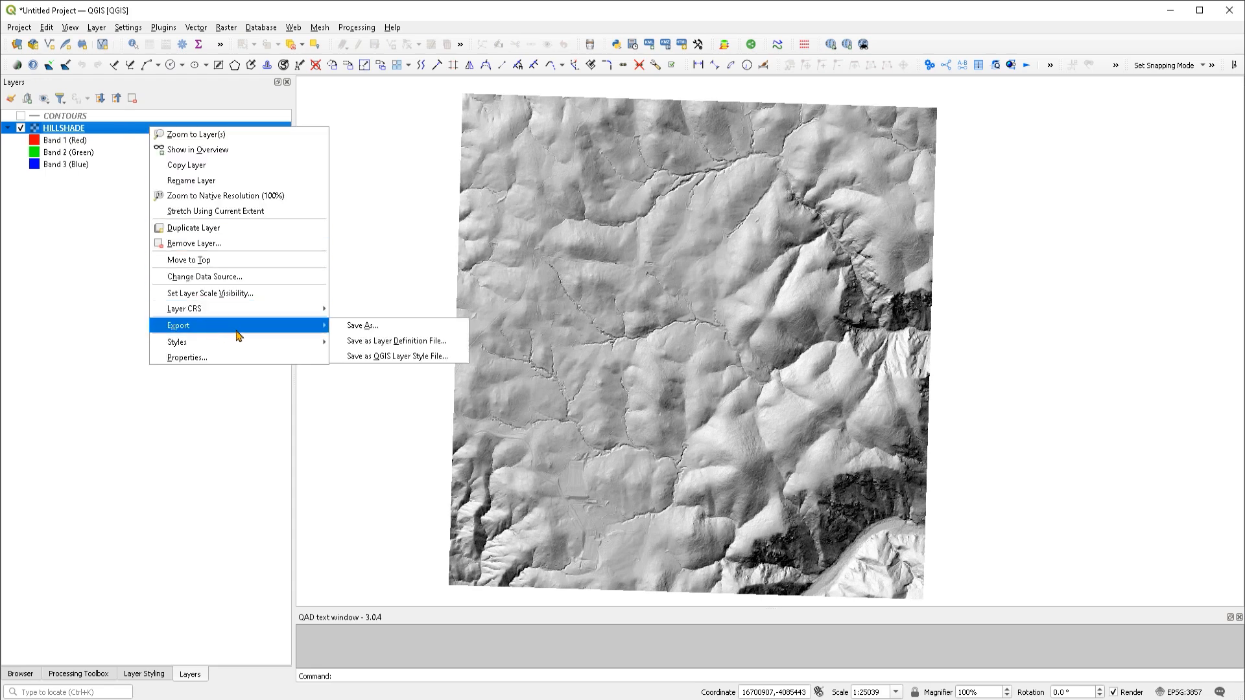
click(390, 330)
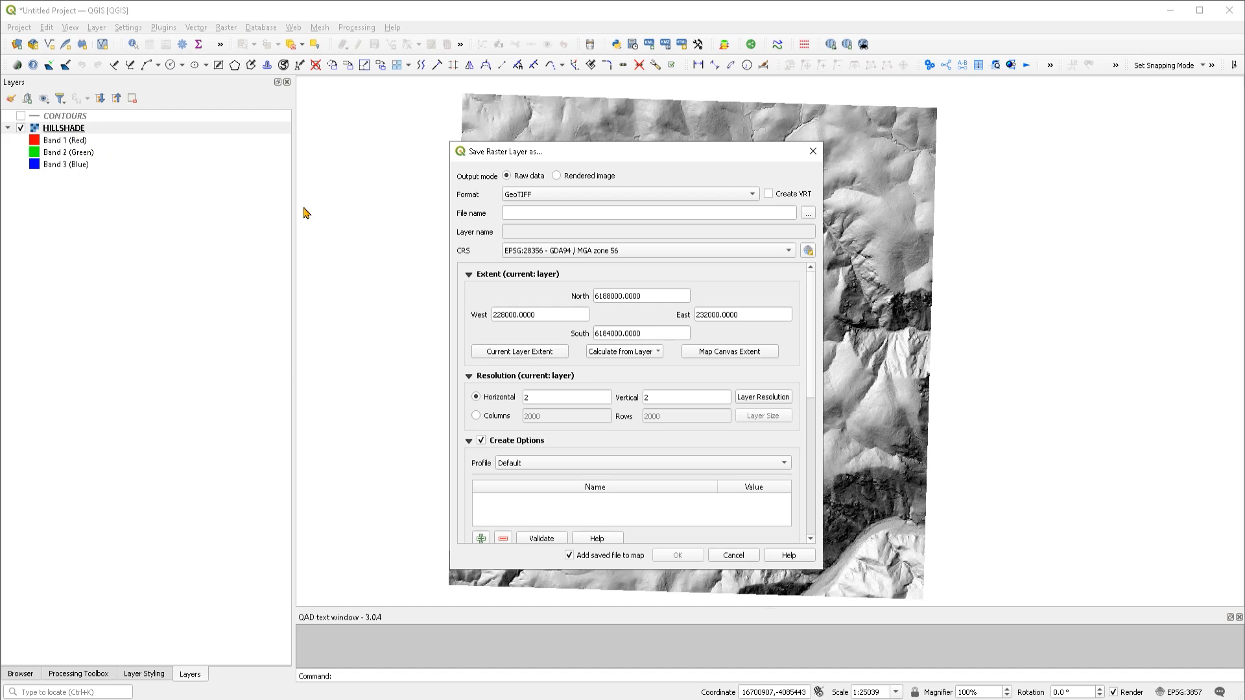
click(557, 176)
click(553, 198)
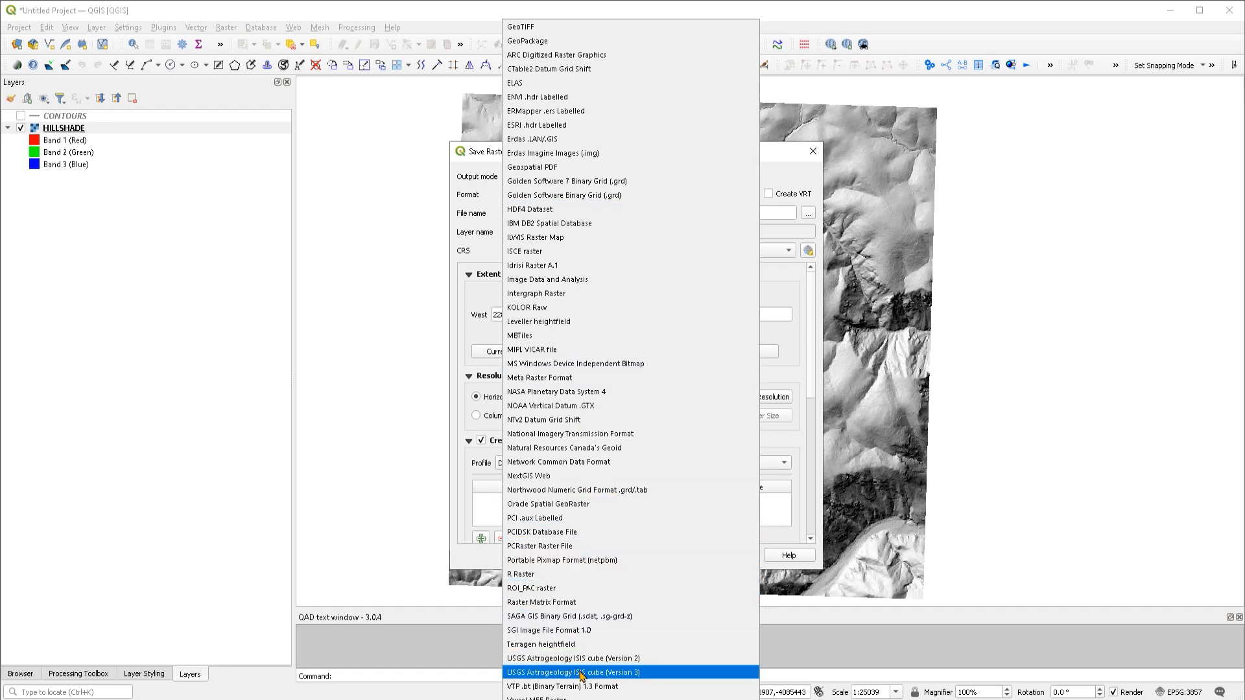
click(528, 30)
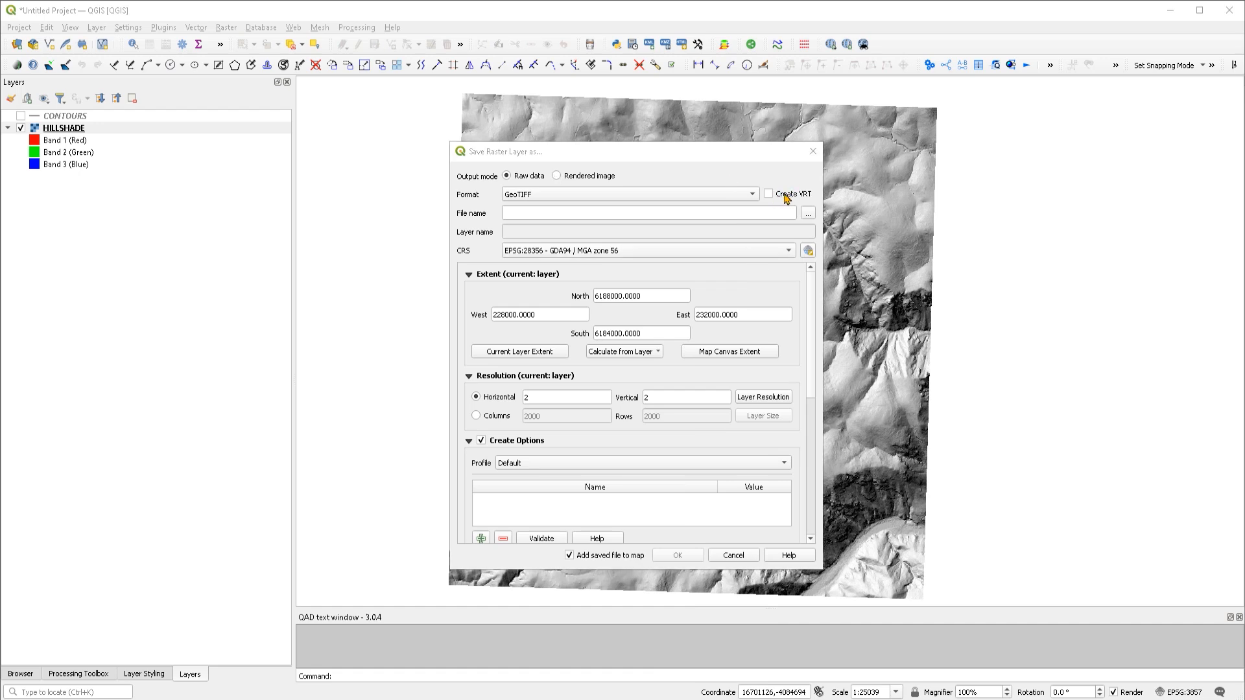
Enable Create VRT for the raster export and set the VRT tiles' maximum columns and maximum rows to 500.
click(779, 195)
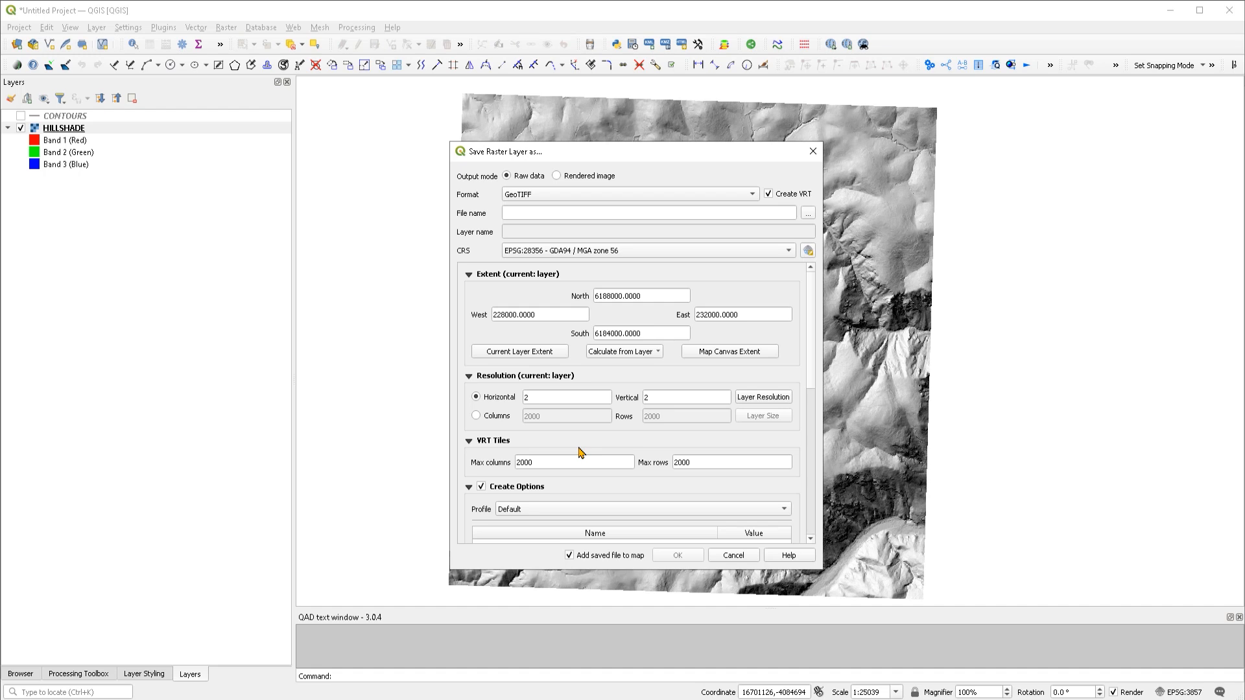
click(770, 194)
click(771, 195)
mouse_move(523, 462)
mouse_down()
mouse_move(559, 454)
mouse_move(517, 464)
mouse_up()
text(5)
drag(682, 464, 611, 463)
text(5)
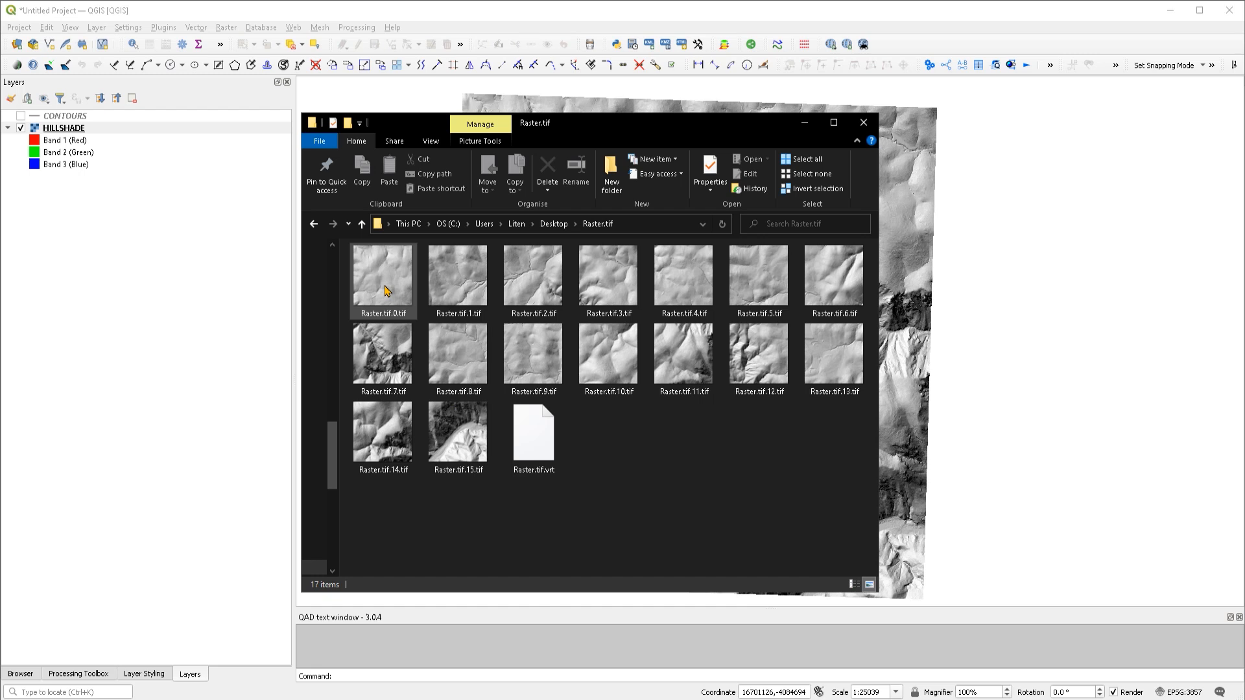
Turn off Create VRT for the raster export and define the output resolution by columns and rows.
mouse_move(385, 290)
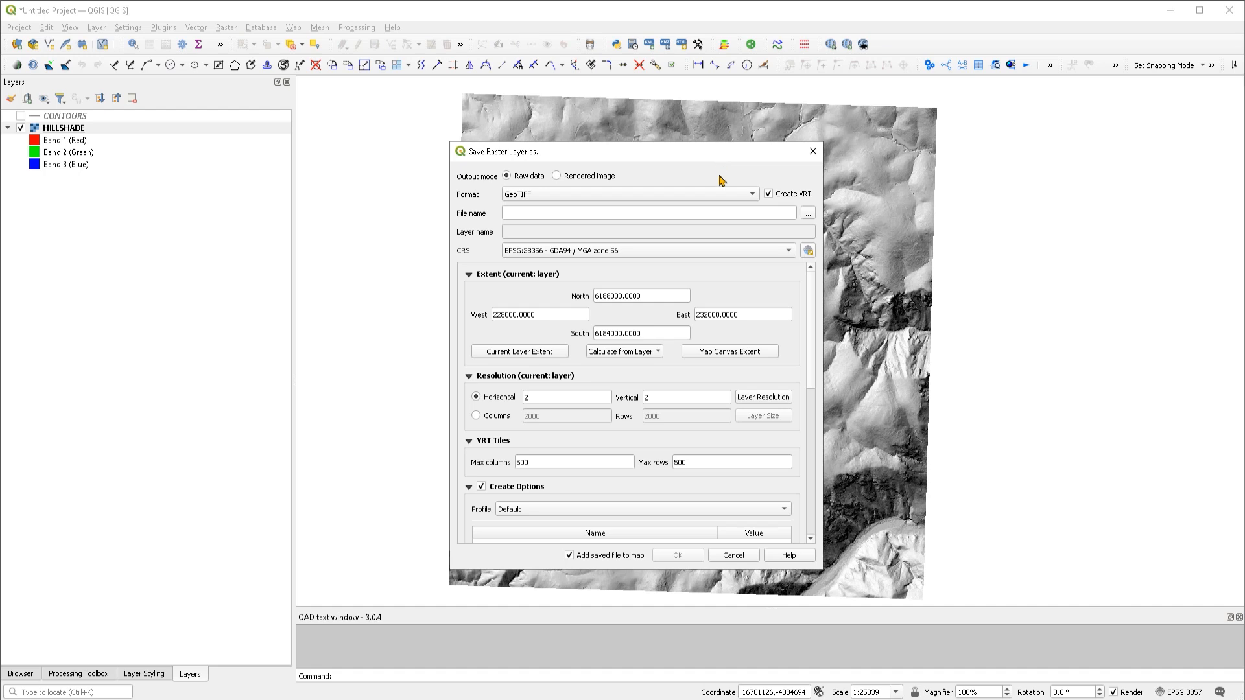
click(769, 195)
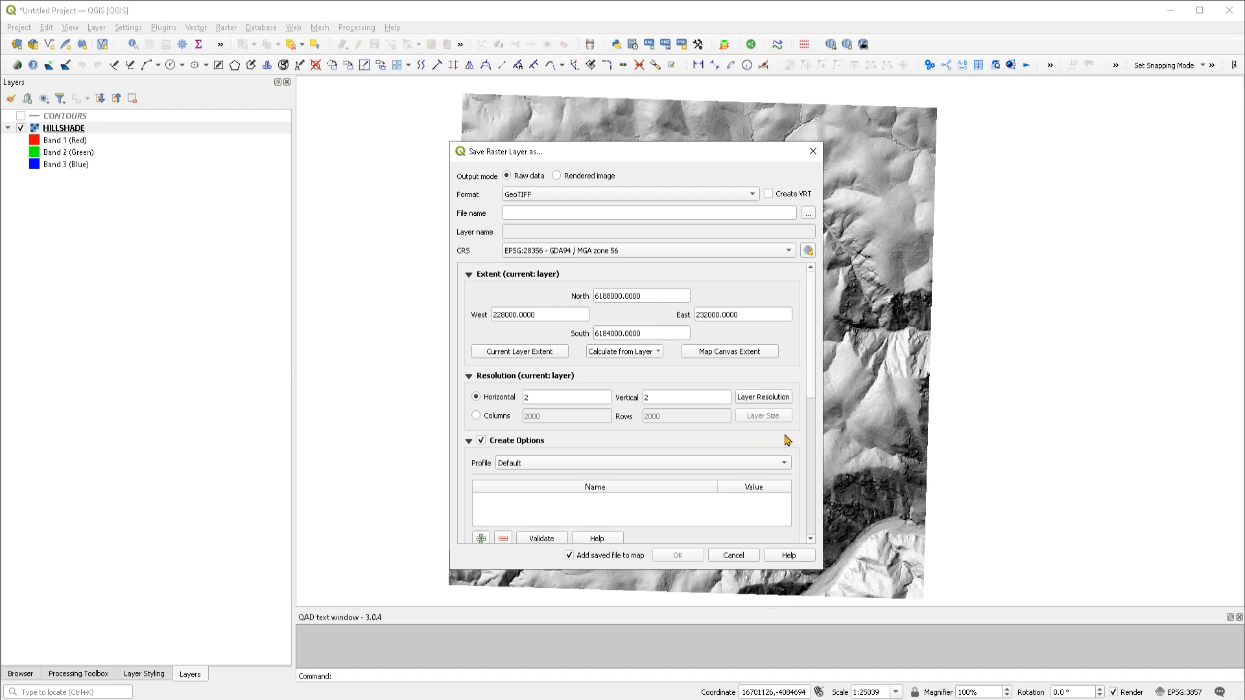
click(476, 416)
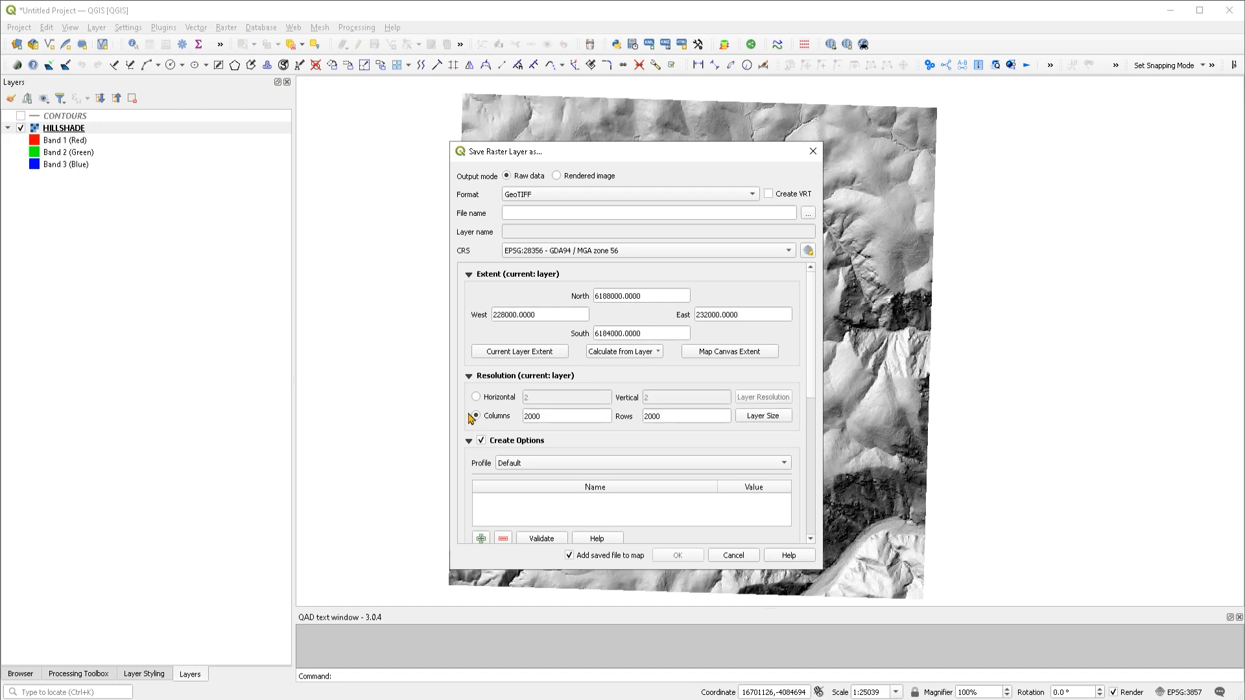
Try lowering the export resolution to 1000 columns and 1000 rows.
double_click(530, 417)
click(576, 439)
click(530, 417)
key(BackSpace)
text(1)
click(644, 416)
key(Delete)
text(1)
click(666, 439)
Try a resolution of 4000 columns and rows, and return both counts to 2000.
drag(649, 419, 523, 419)
text(4)
text(4)
click(529, 420)
key(BackSpace)
text(2)
click(648, 417)
click(657, 436)
Examine the available compression profiles, the pyramid settings and the no data options for the raster export.
scroll(616, 453, down, 1)
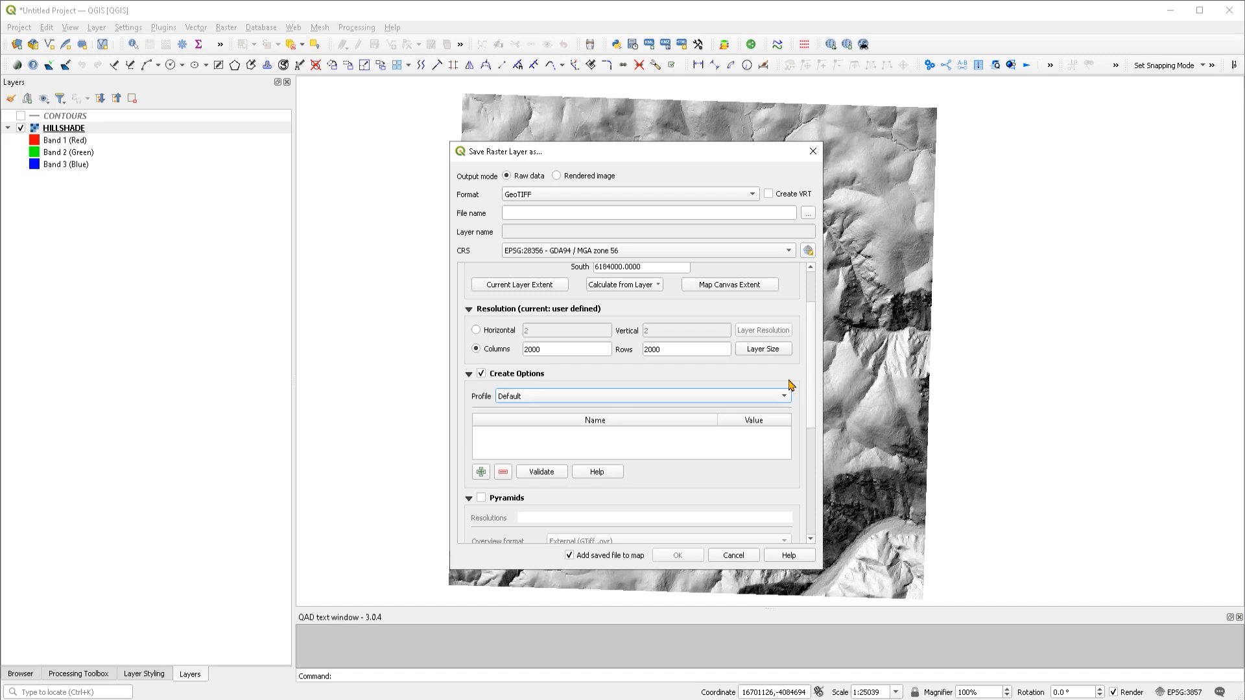
click(519, 402)
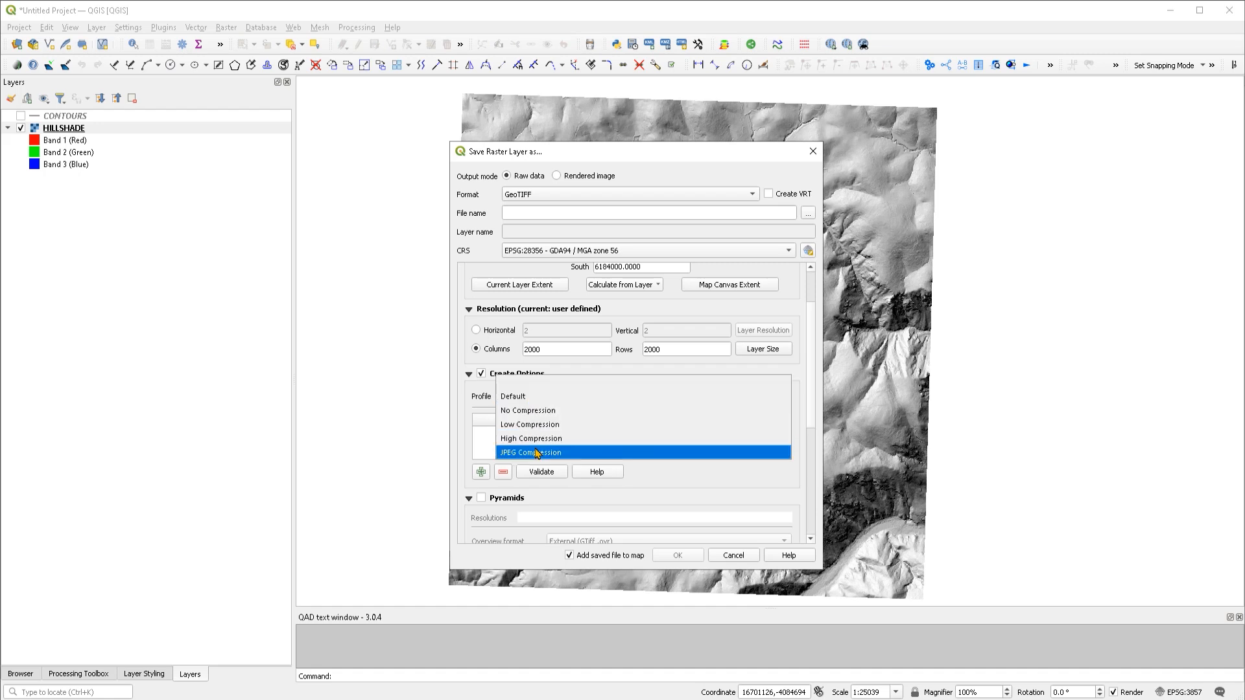
click(477, 407)
drag(811, 354, 812, 454)
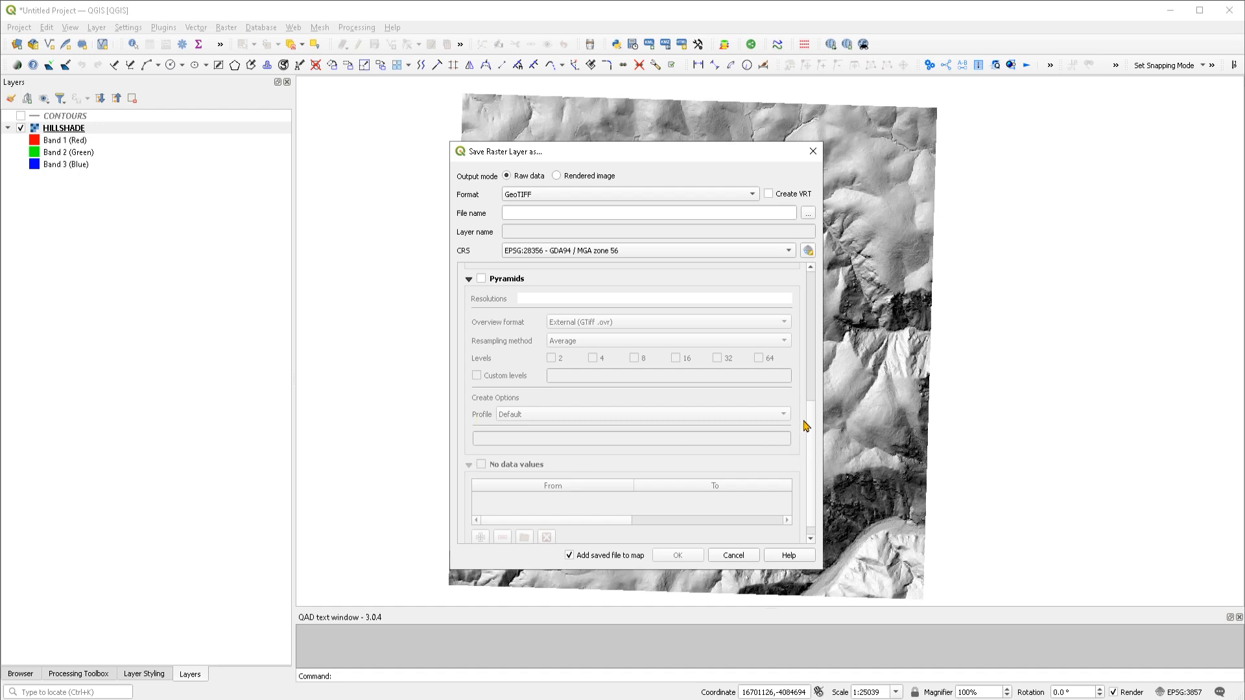
scroll(812, 448, down, 1)
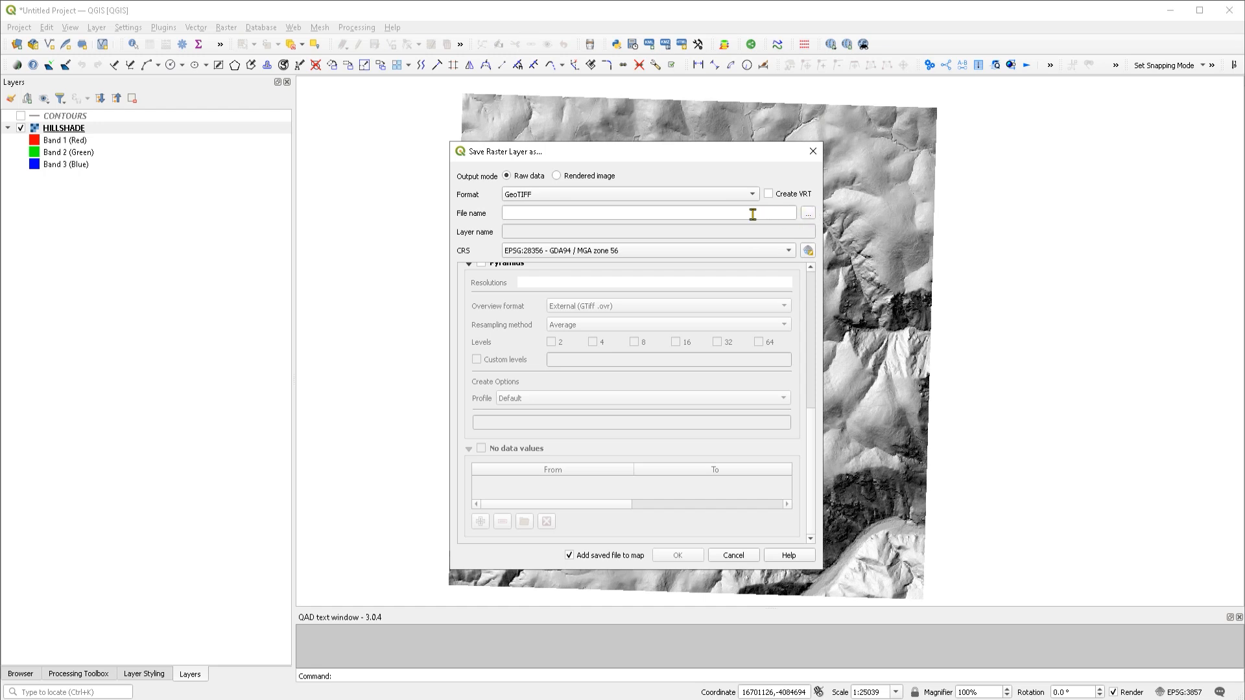
Export the layer as a rendered image to HILLSHADE.tif on the Desktop, without adding the saved file to the map.
click(812, 213)
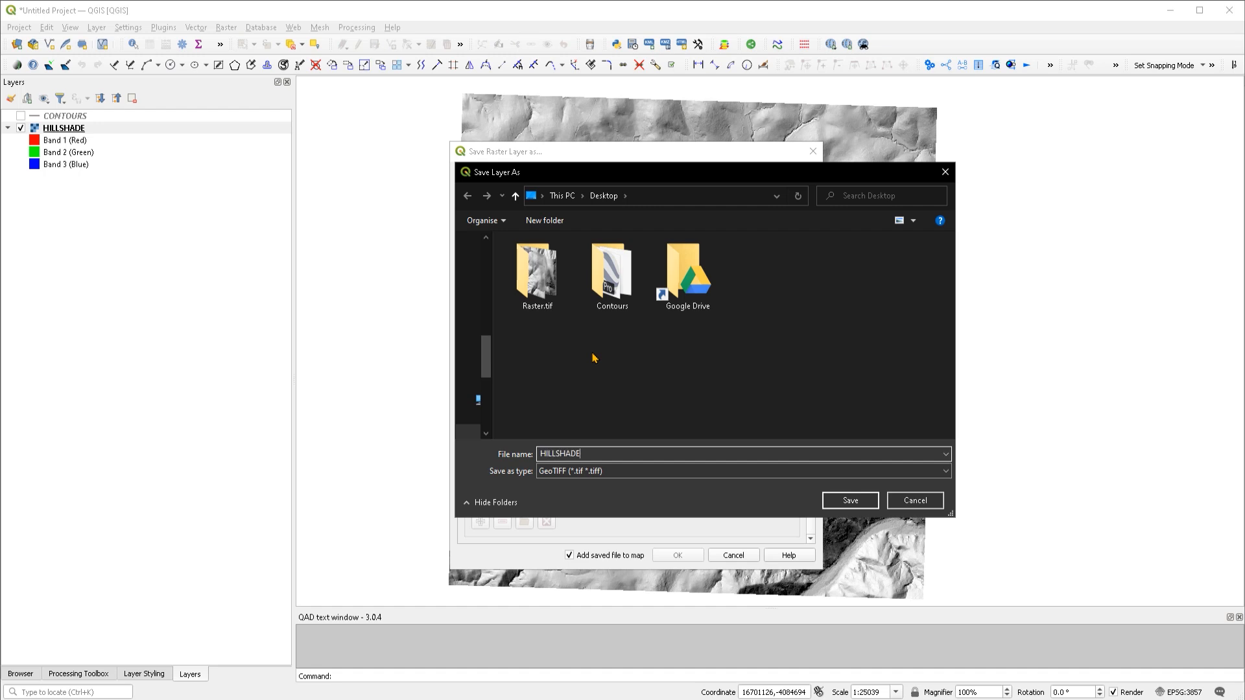
click(829, 501)
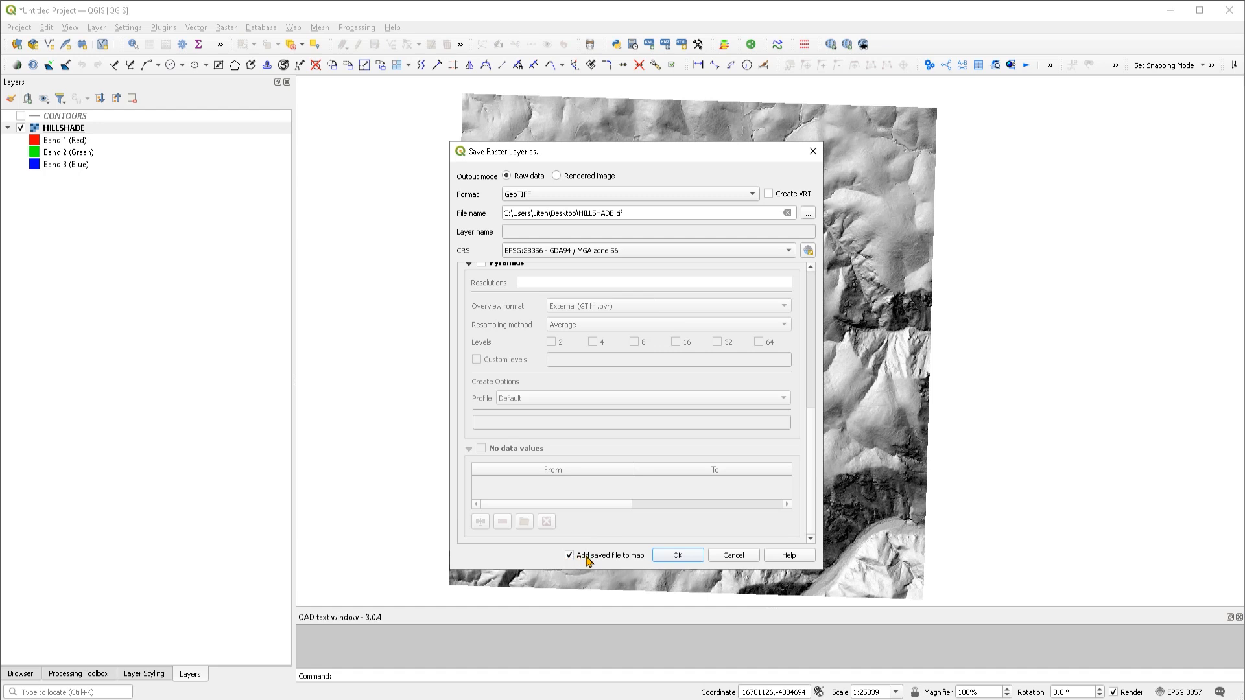
click(618, 559)
click(558, 177)
click(678, 557)
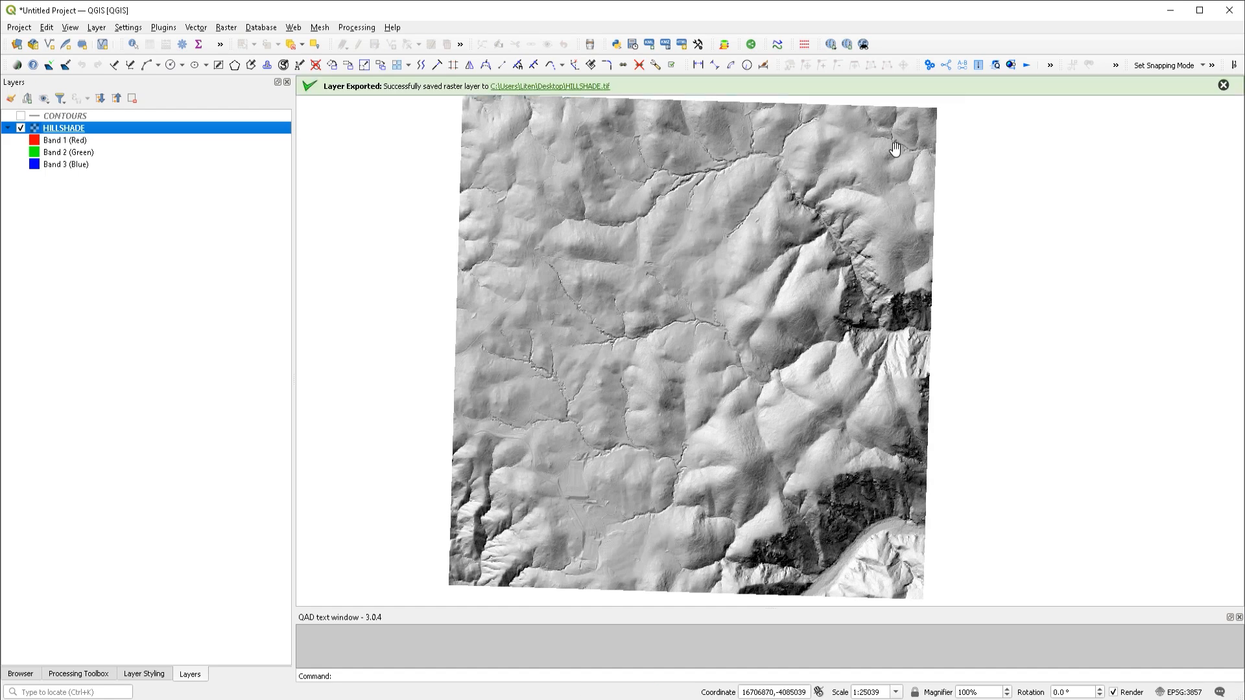
Import HILLSHADE.tif from the Desktop into Google Earth Pro, scaling the whole image to the maximum supported size.
click(424, 698)
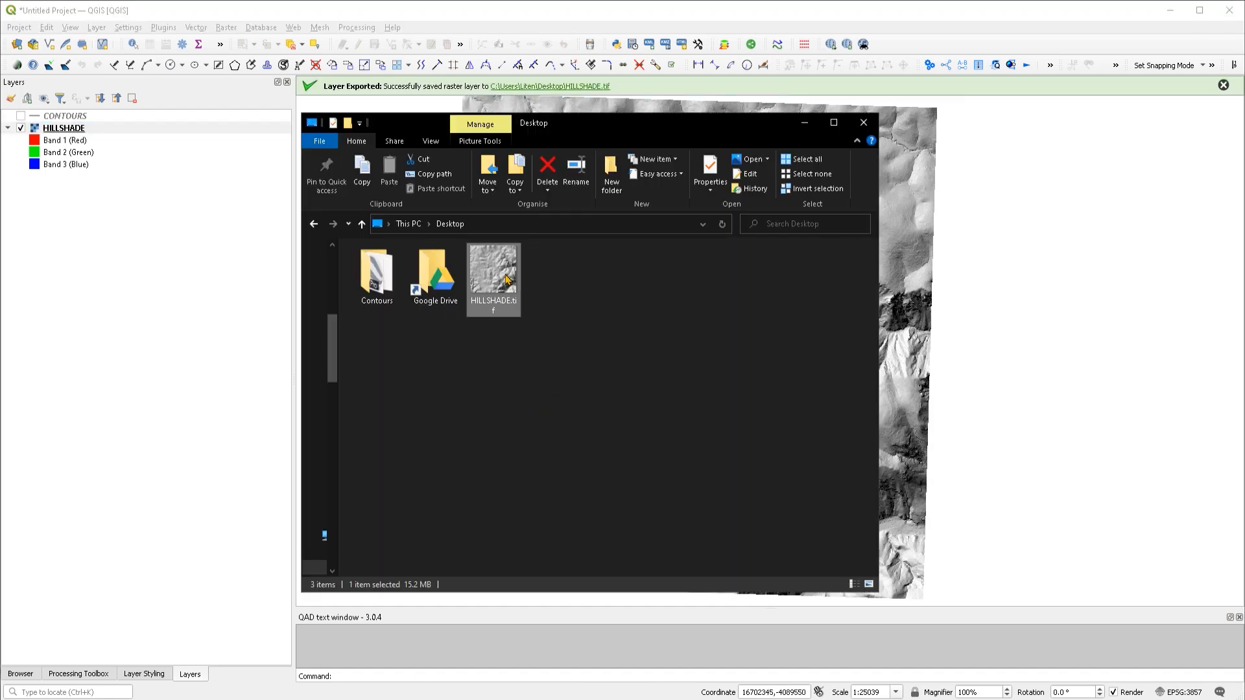
drag(502, 276, 618, 333)
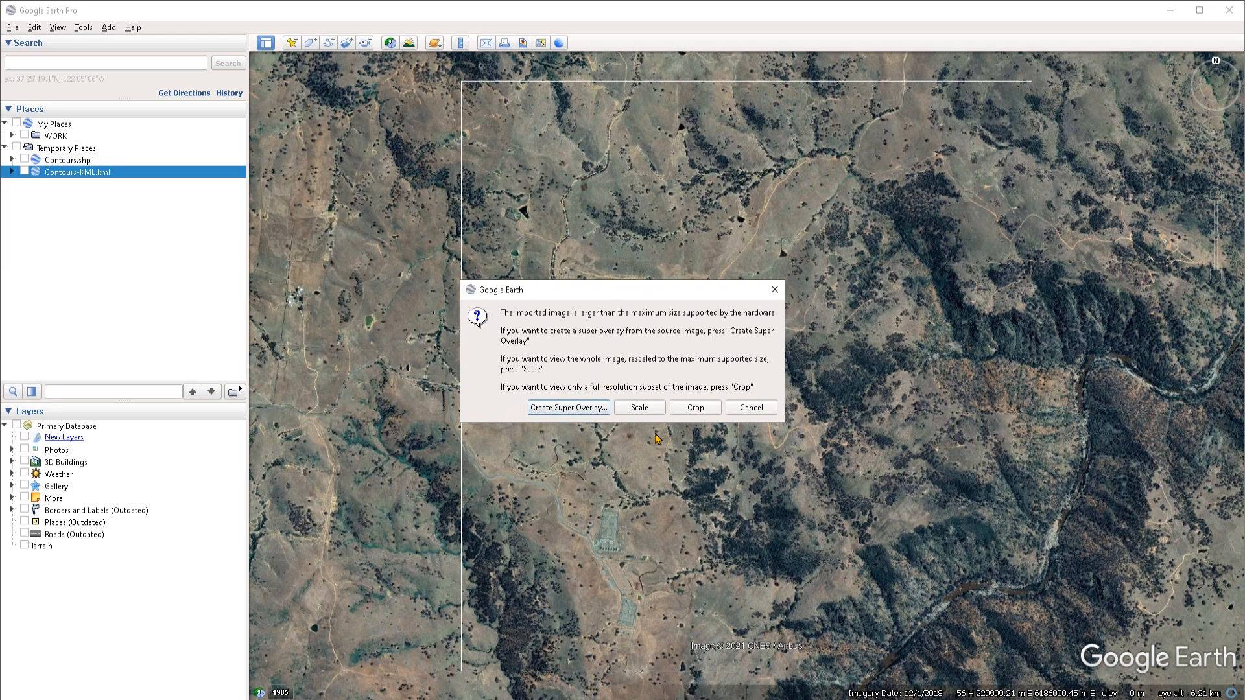
drag(670, 296, 769, 283)
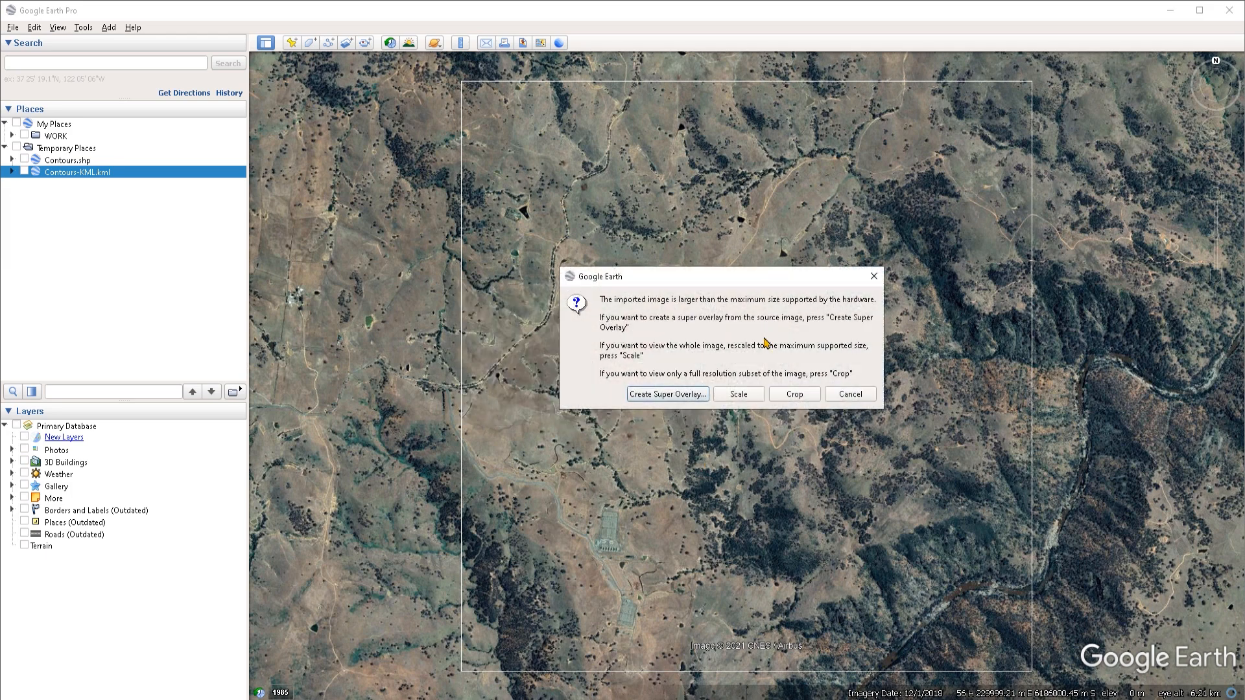
click(744, 401)
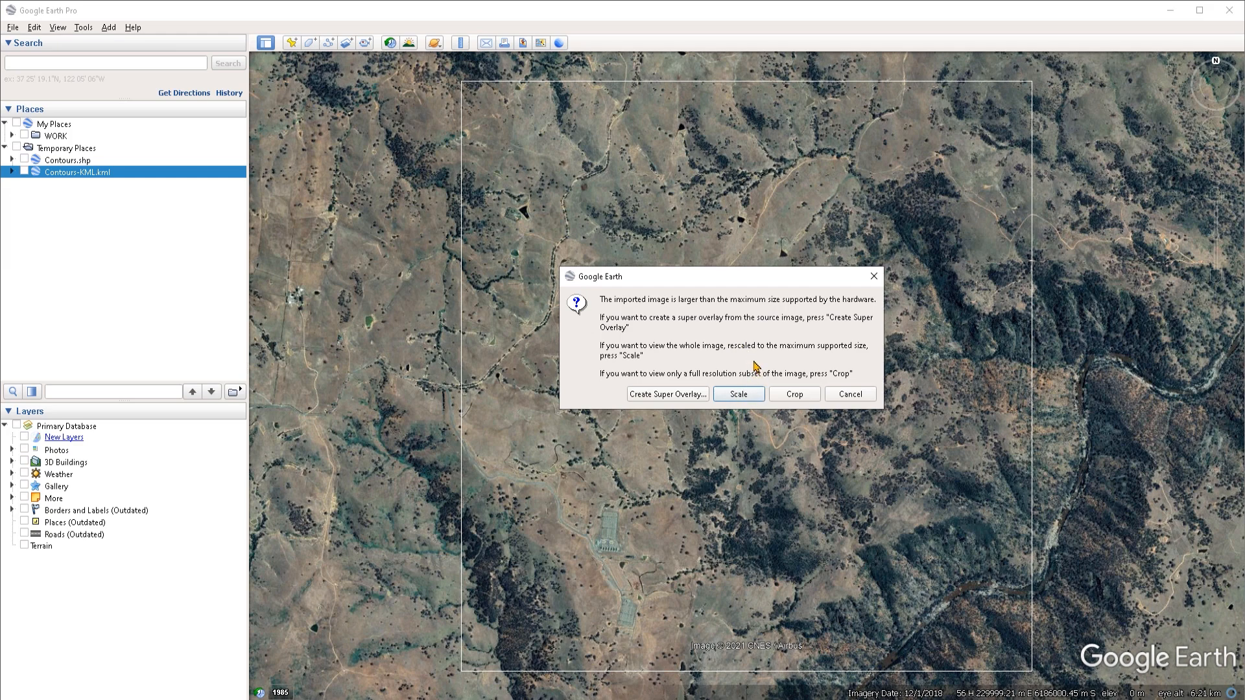
click(743, 399)
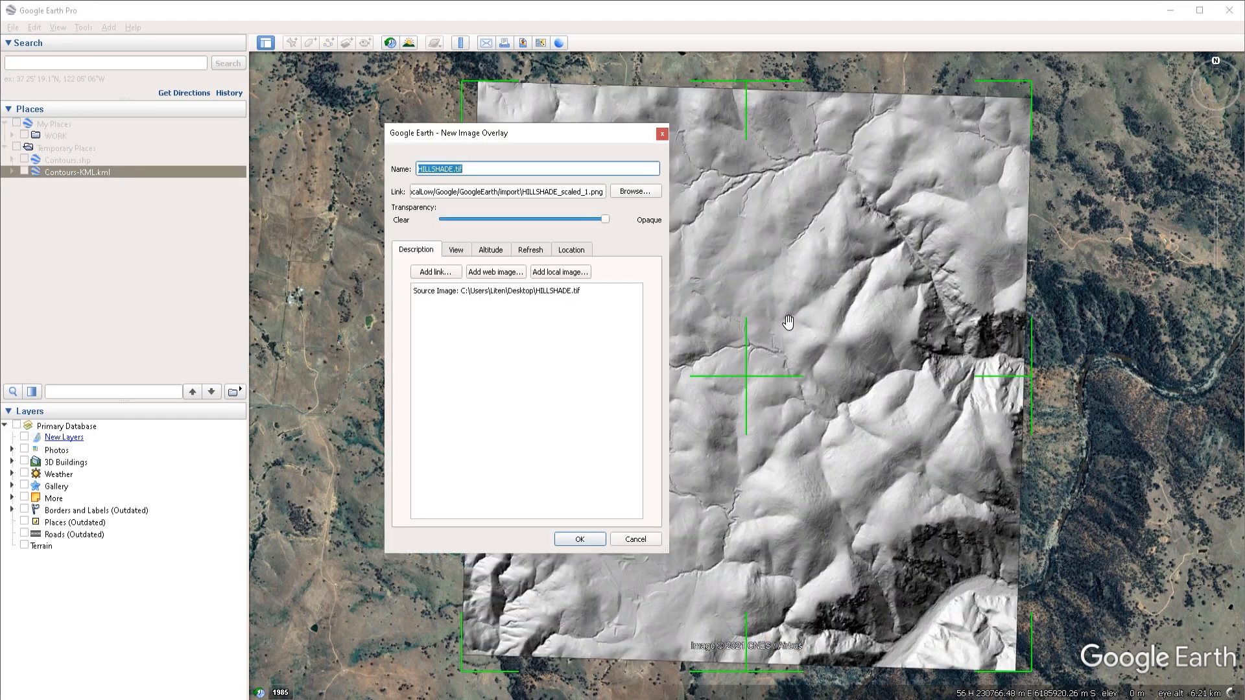
Name the new image overlay Hillshade, clear its description and create it fully opaque.
drag(545, 138, 463, 134)
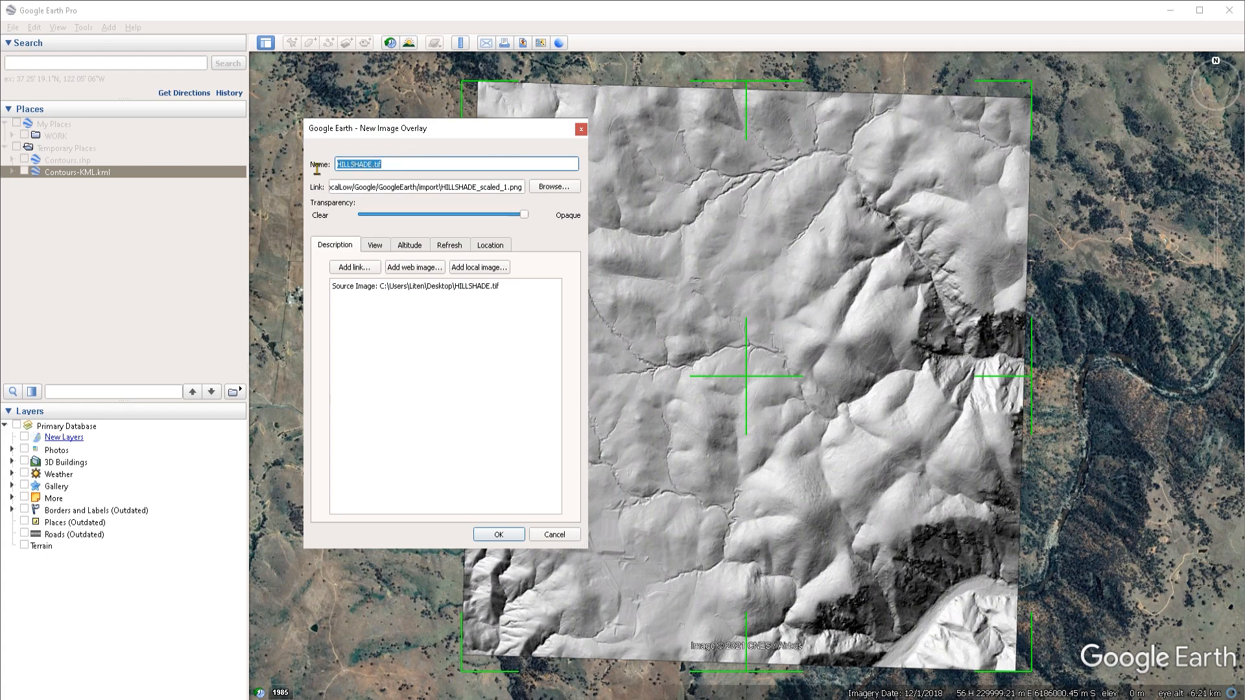
text(Hillshade)
click(522, 215)
mouse_move(524, 220)
mouse_down()
mouse_move(426, 223)
mouse_move(524, 218)
mouse_up()
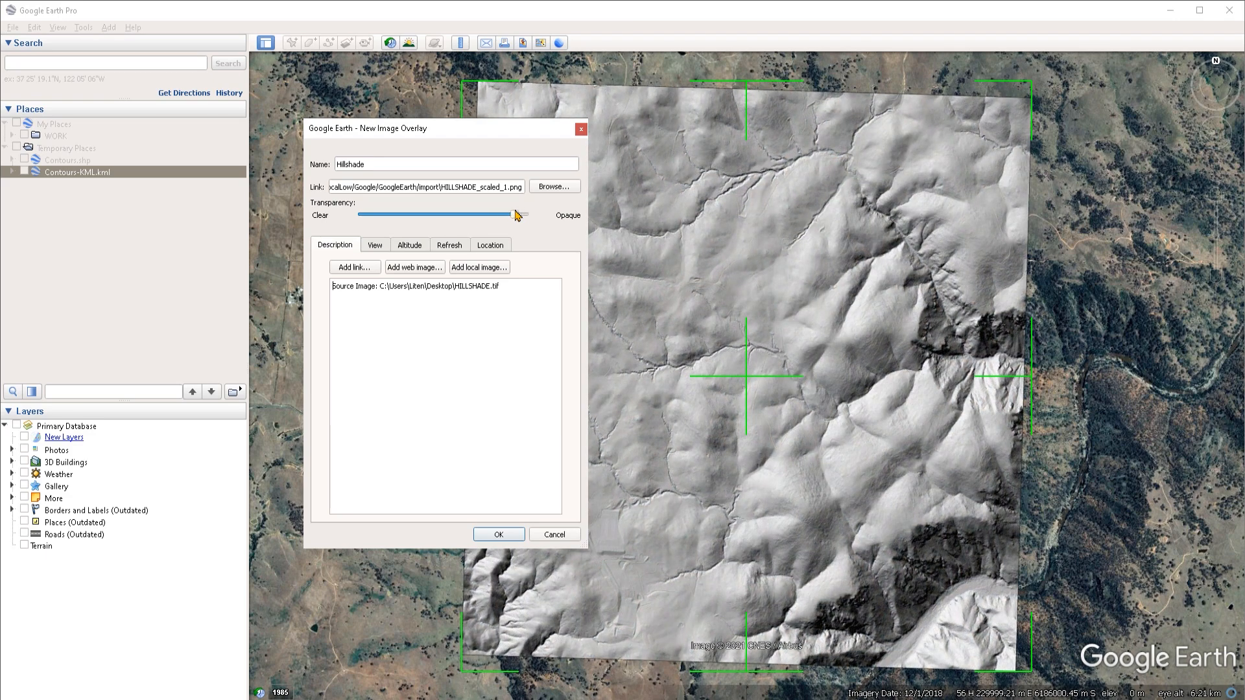
drag(537, 307, 326, 326)
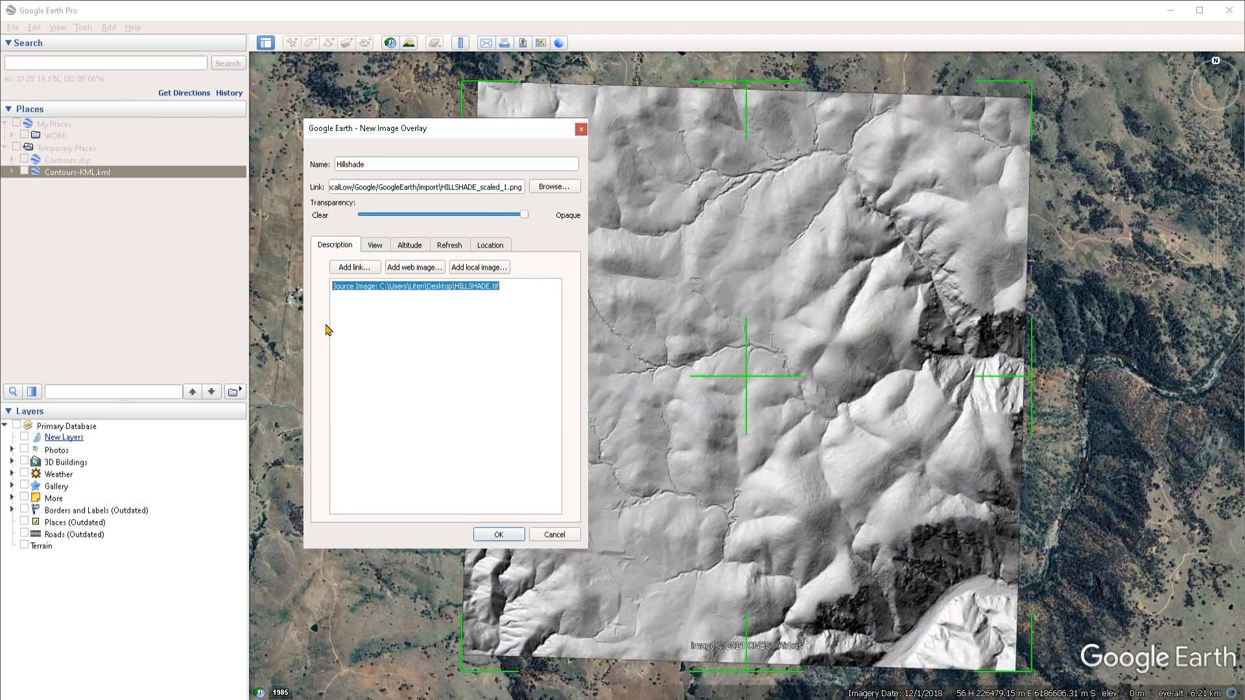
key(Delete)
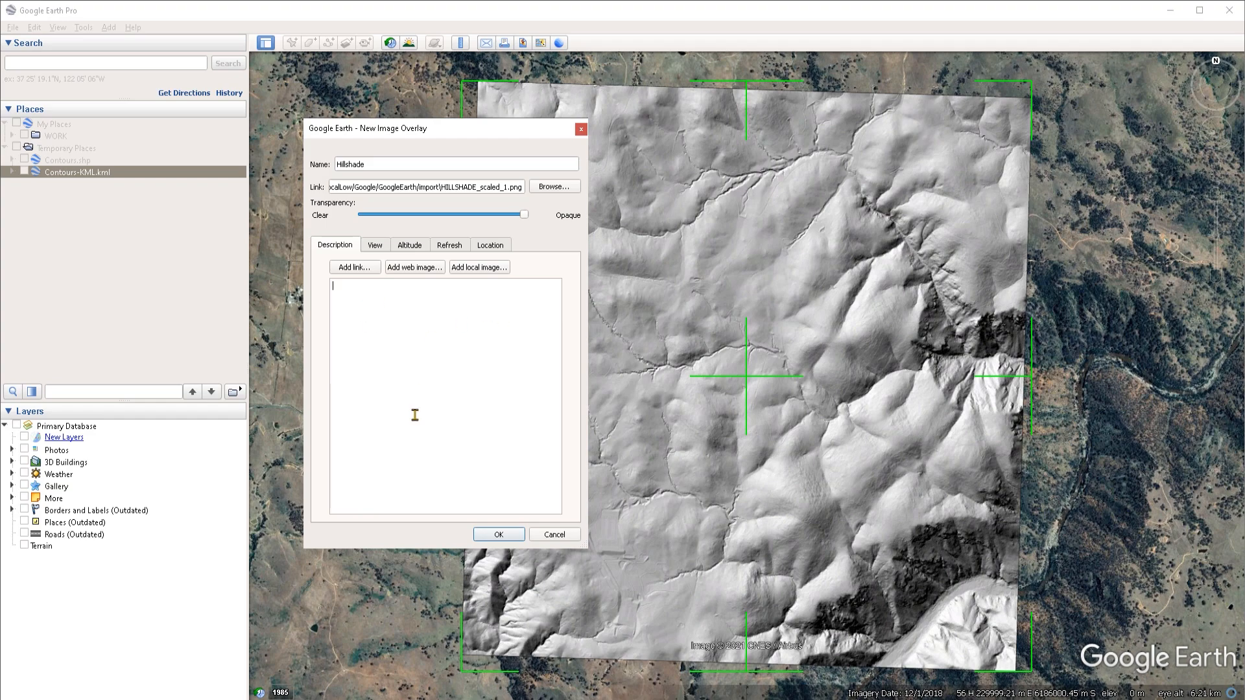
click(498, 535)
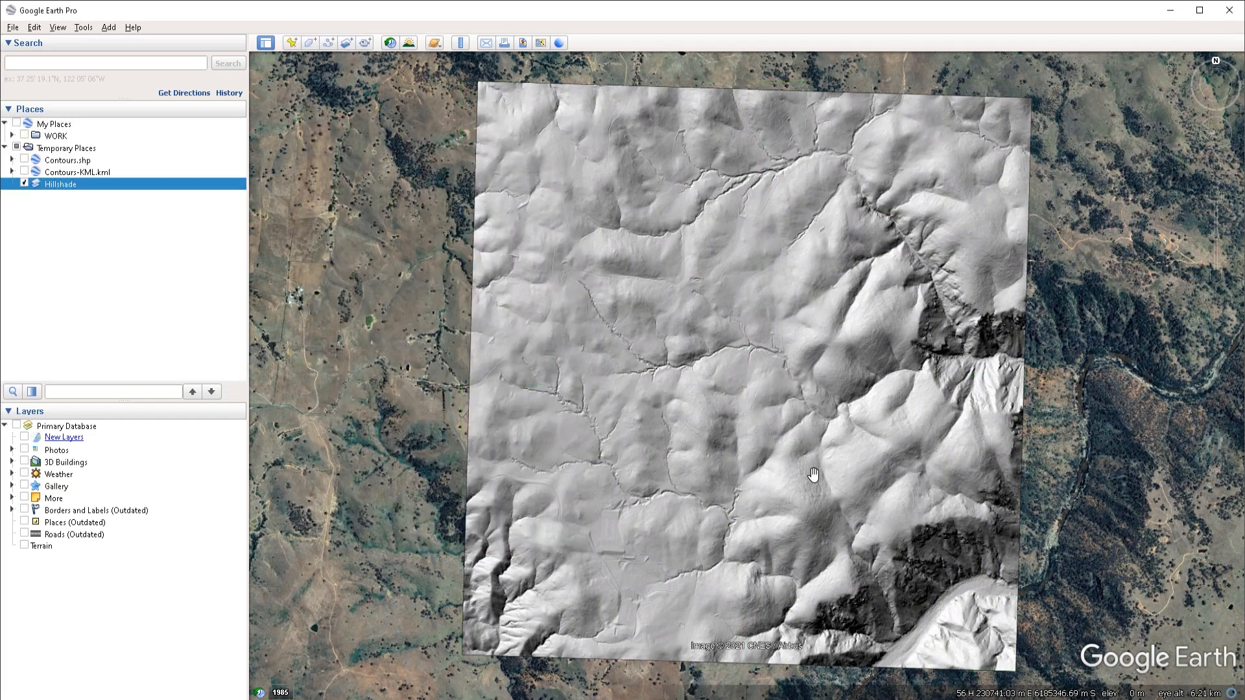
Turn on the Terrain layer and show Contours-KML.kml over the Hillshade overlay in a tilted 3D view.
click(22, 547)
drag(695, 252, 583, 506)
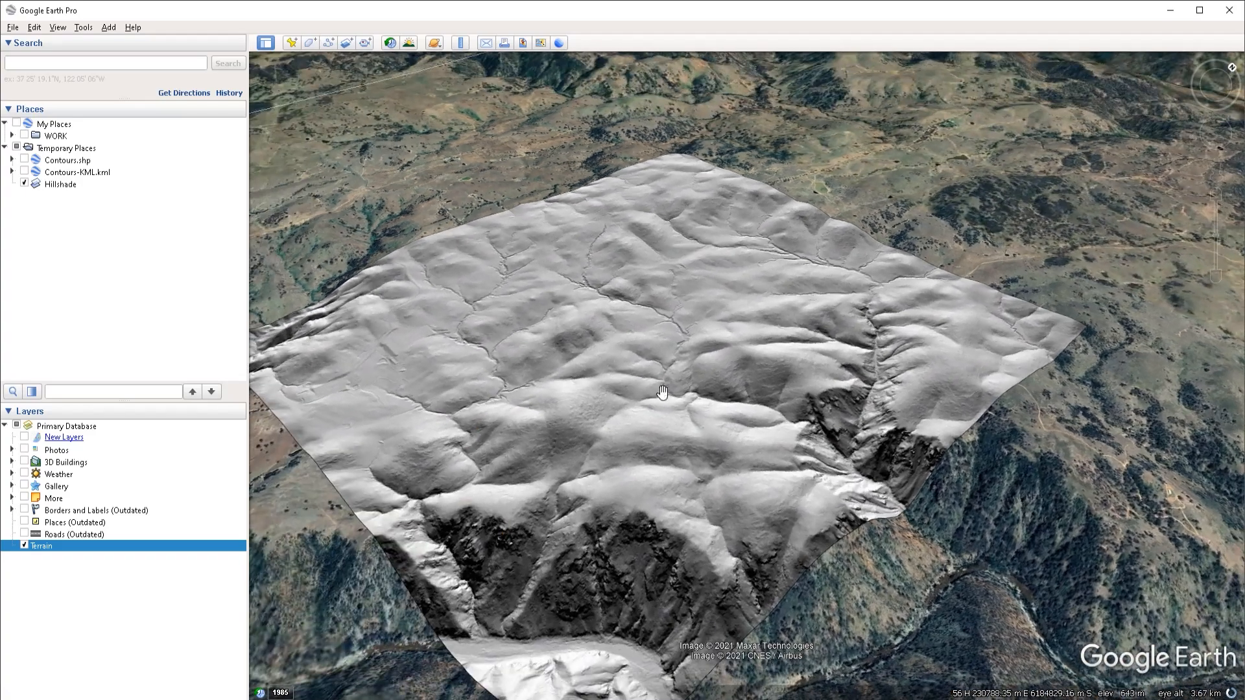
drag(679, 356, 583, 519)
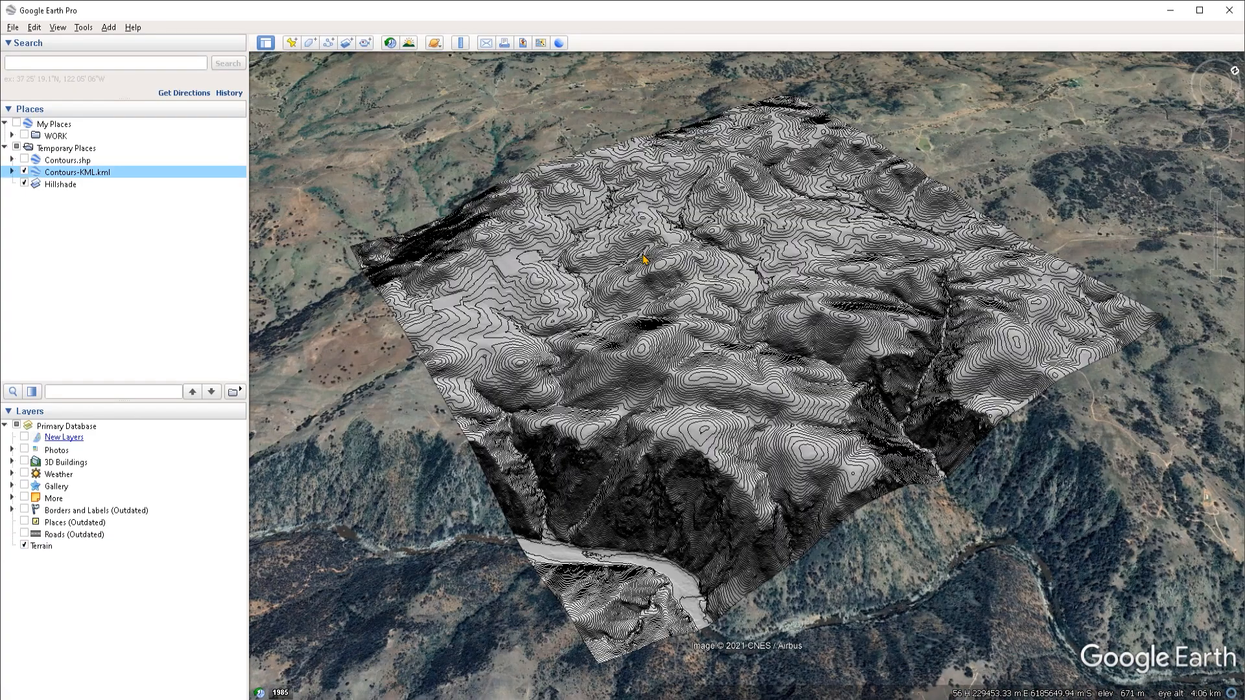